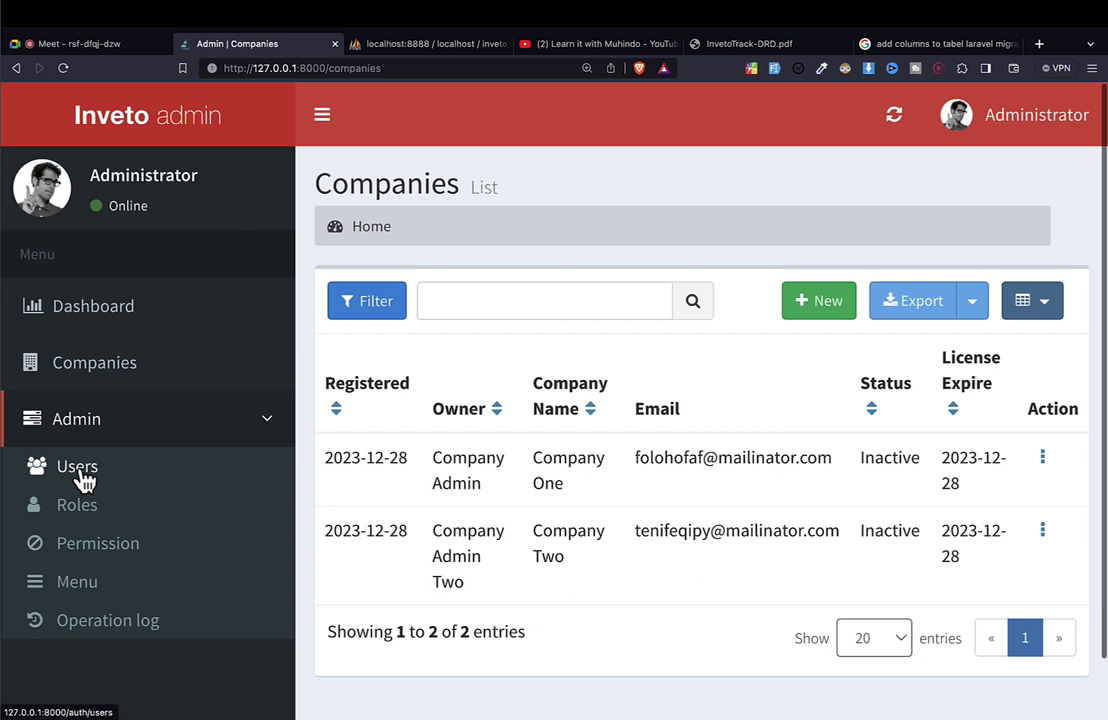
Open the company-admin-1 account for editing from the list of users
click(82, 476)
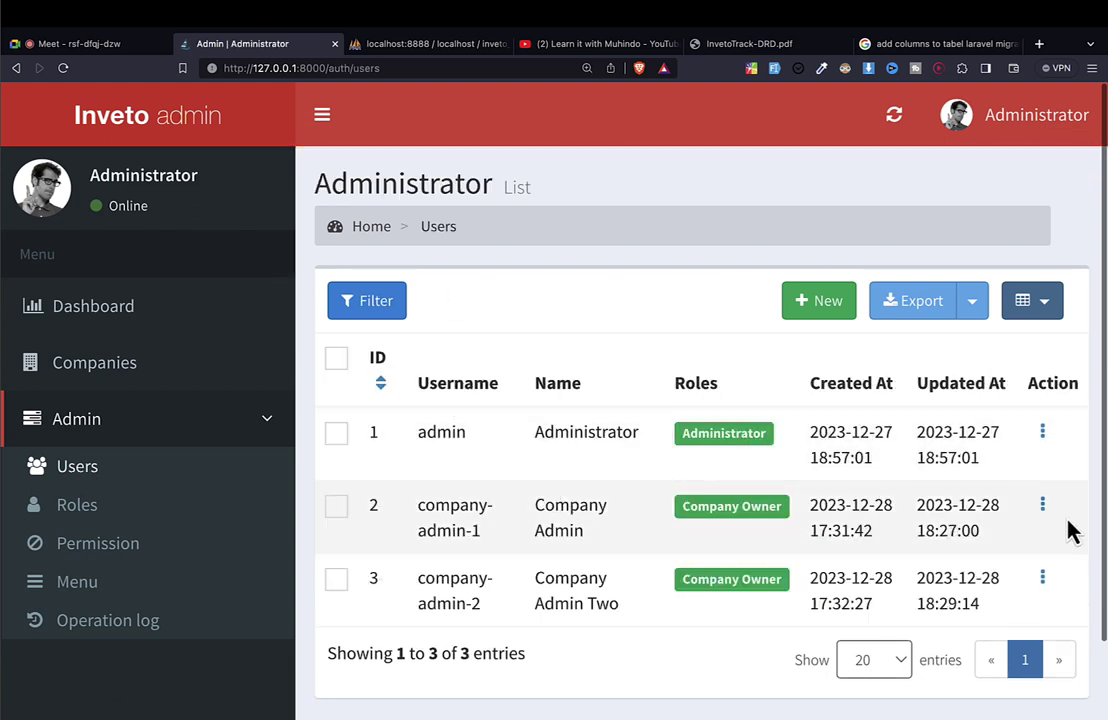
click(1046, 508)
click(1024, 523)
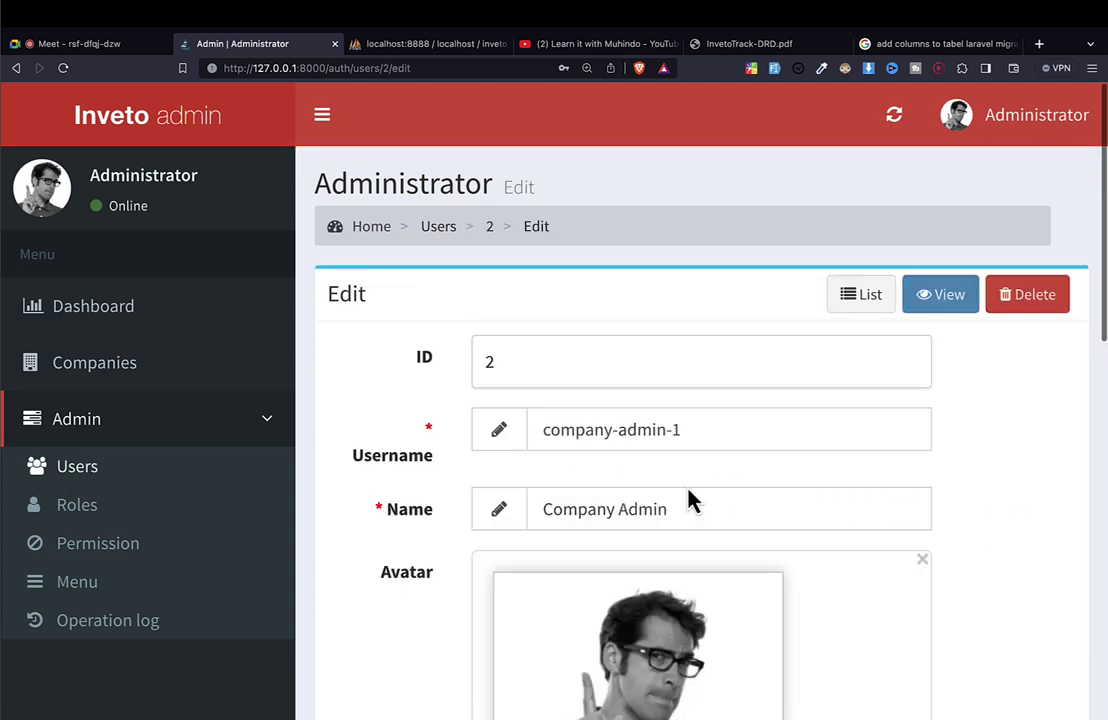
Examine the username, password and role fields of company-admin-1, and check the signed-in administrator's account options
scroll(690, 500, down, 3)
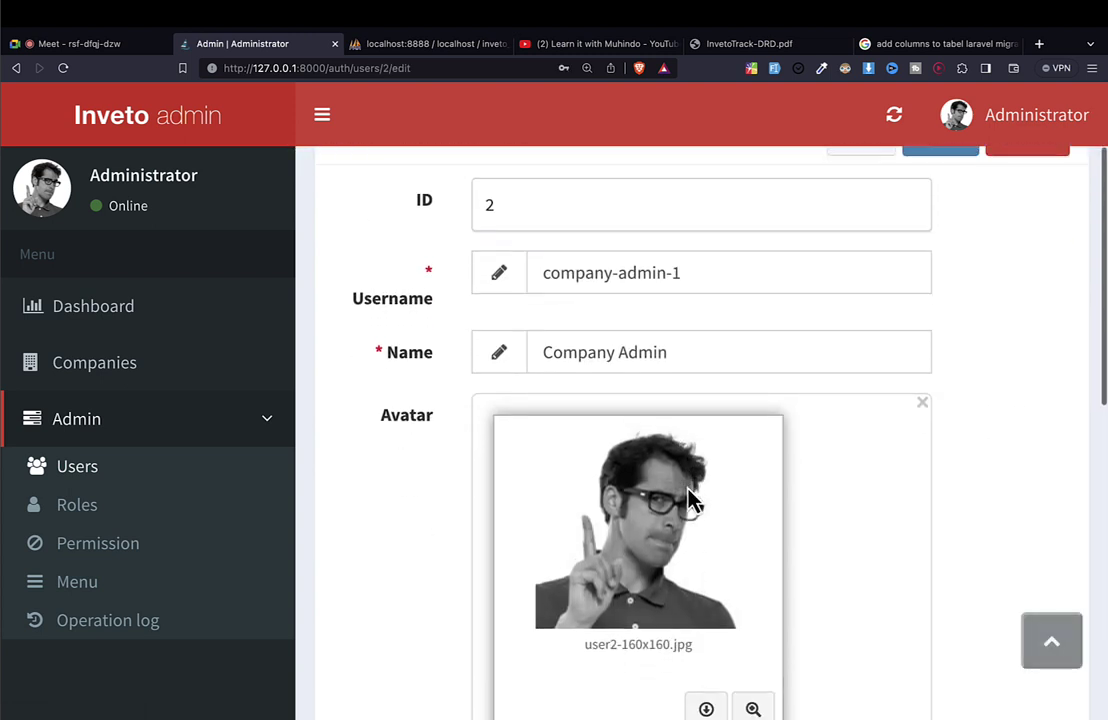
scroll(692, 502, down, 3)
scroll(692, 502, up, 3)
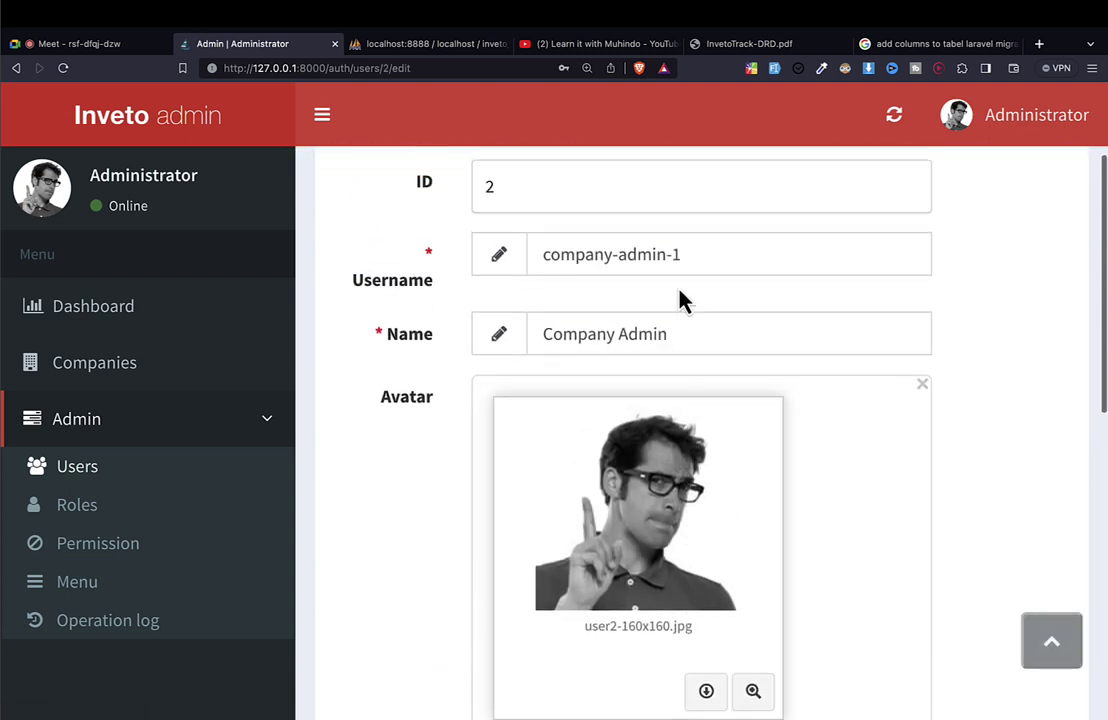
drag(684, 254, 514, 277)
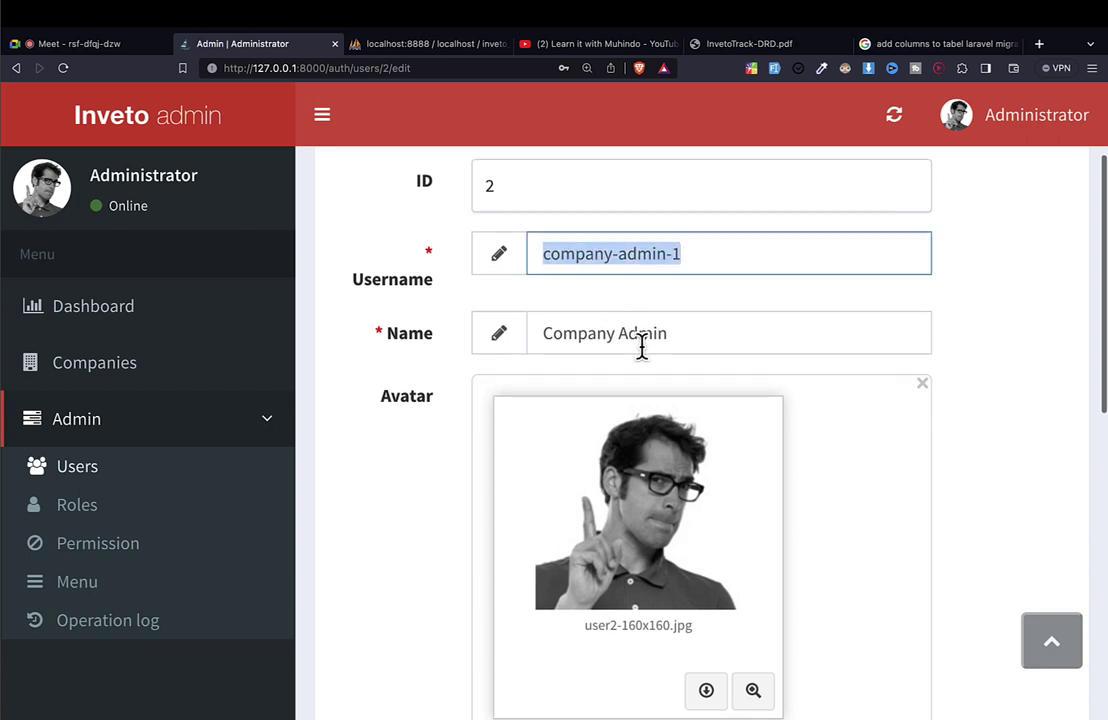
scroll(640, 346, down, 5)
scroll(640, 346, up, 8)
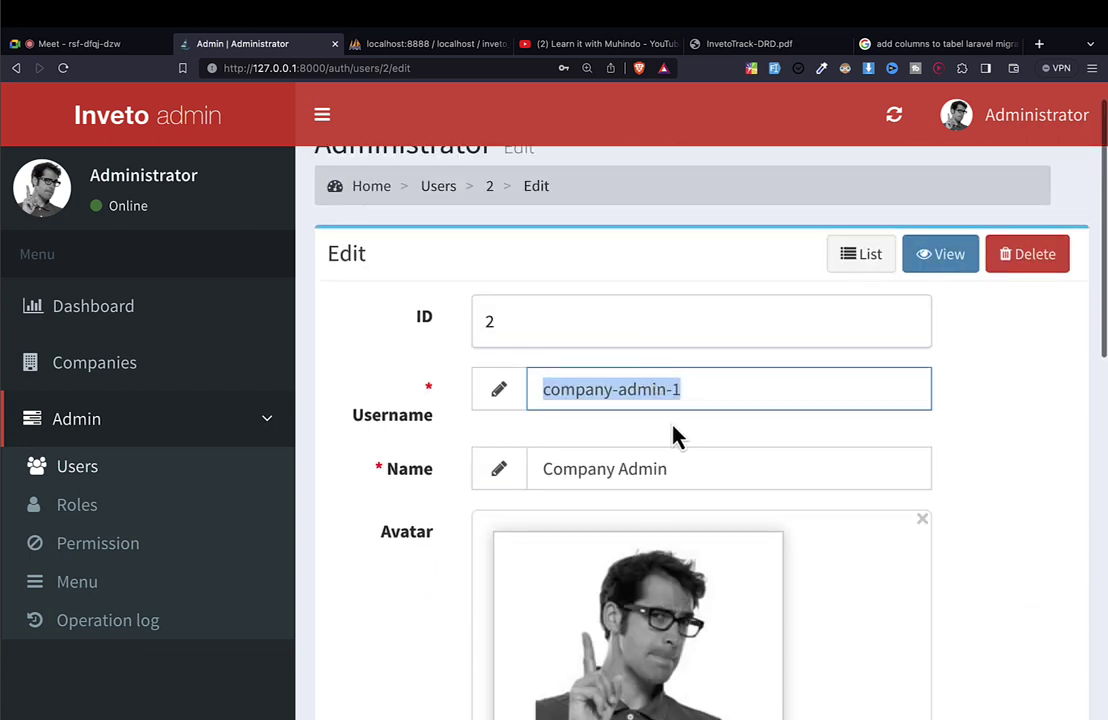
scroll(675, 435, down, 8)
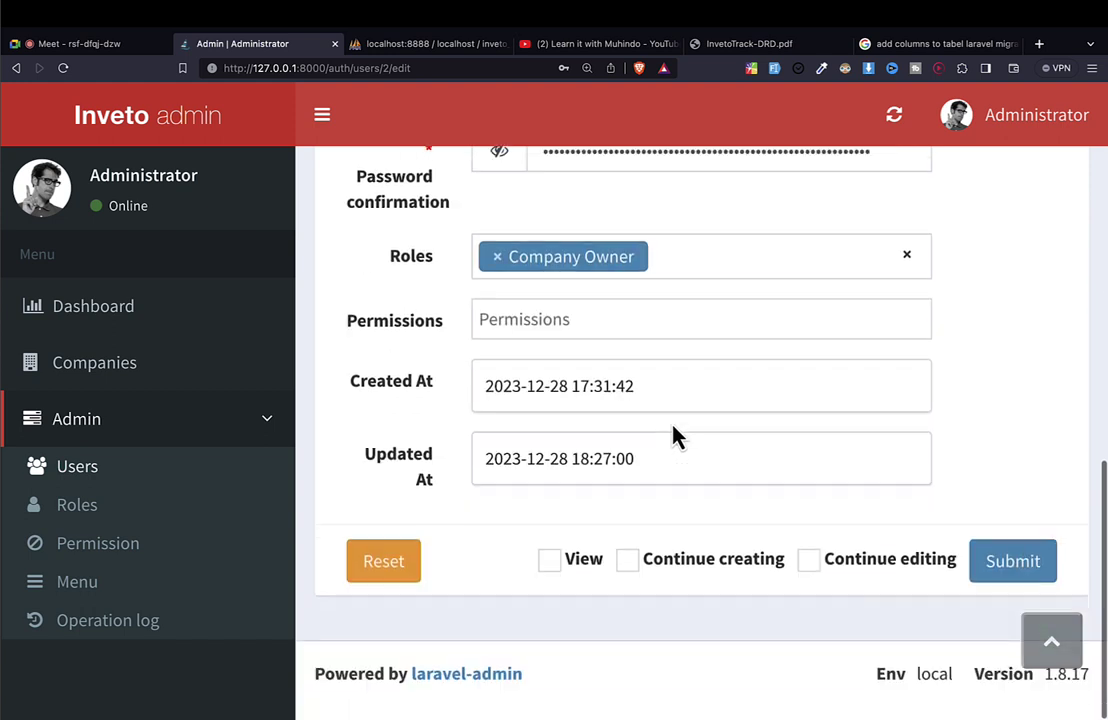
scroll(673, 435, up, 2)
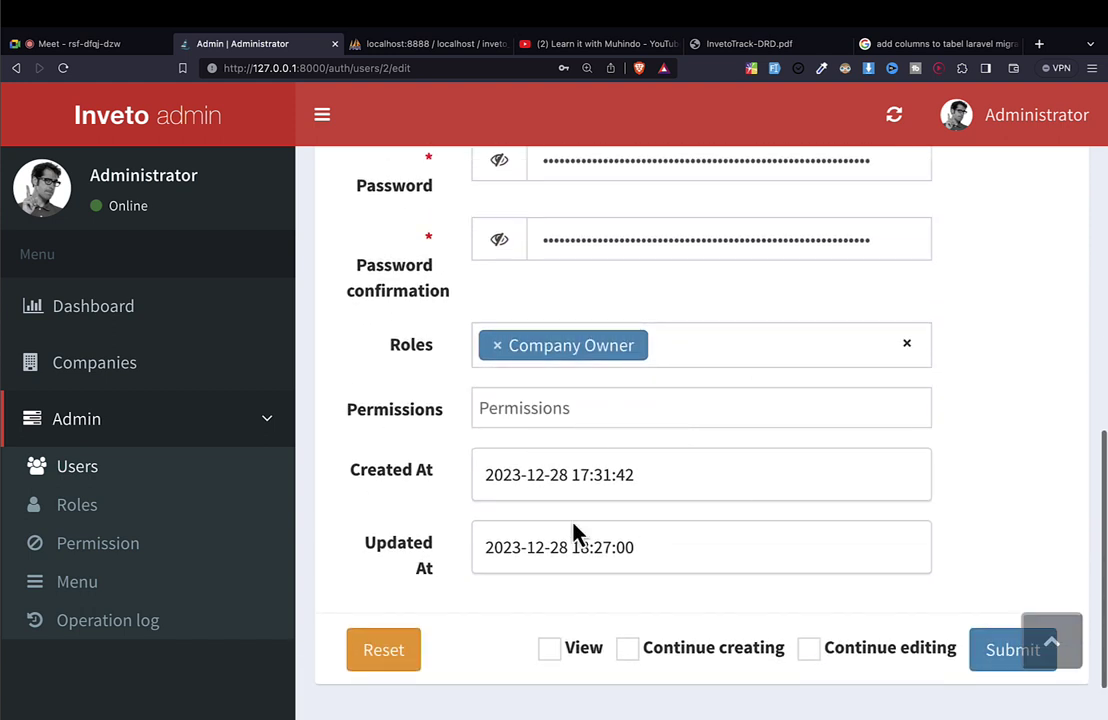
scroll(645, 420, up, 1)
scroll(653, 433, down, 2)
scroll(645, 420, up, 4)
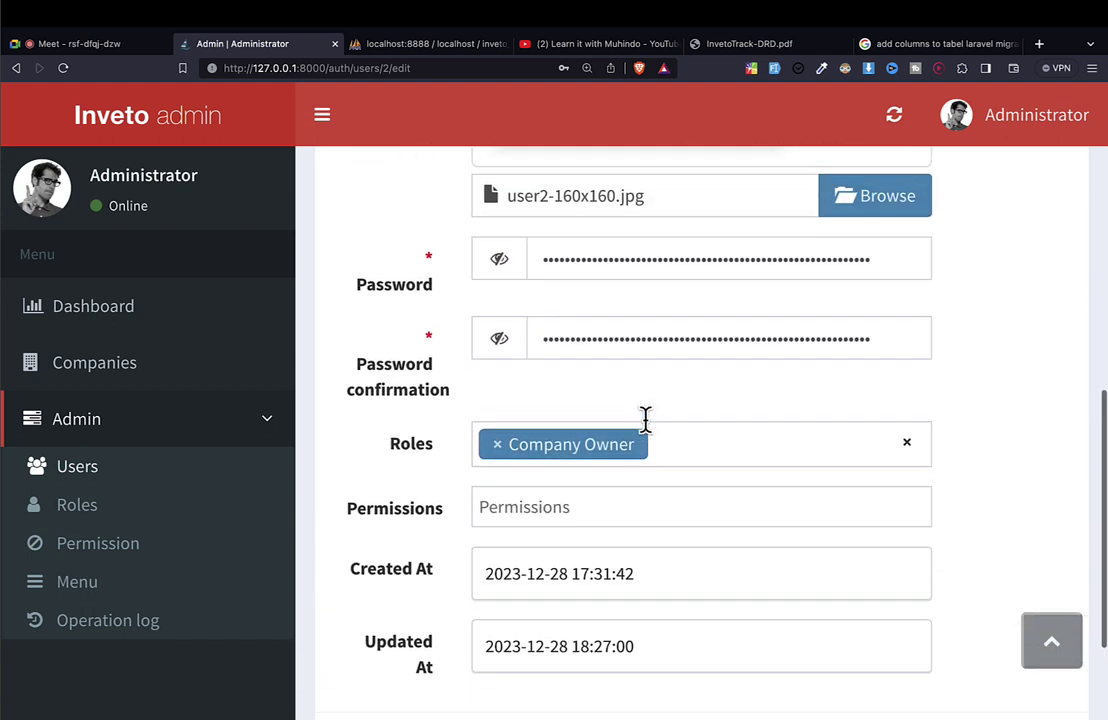
scroll(658, 243, up, 1)
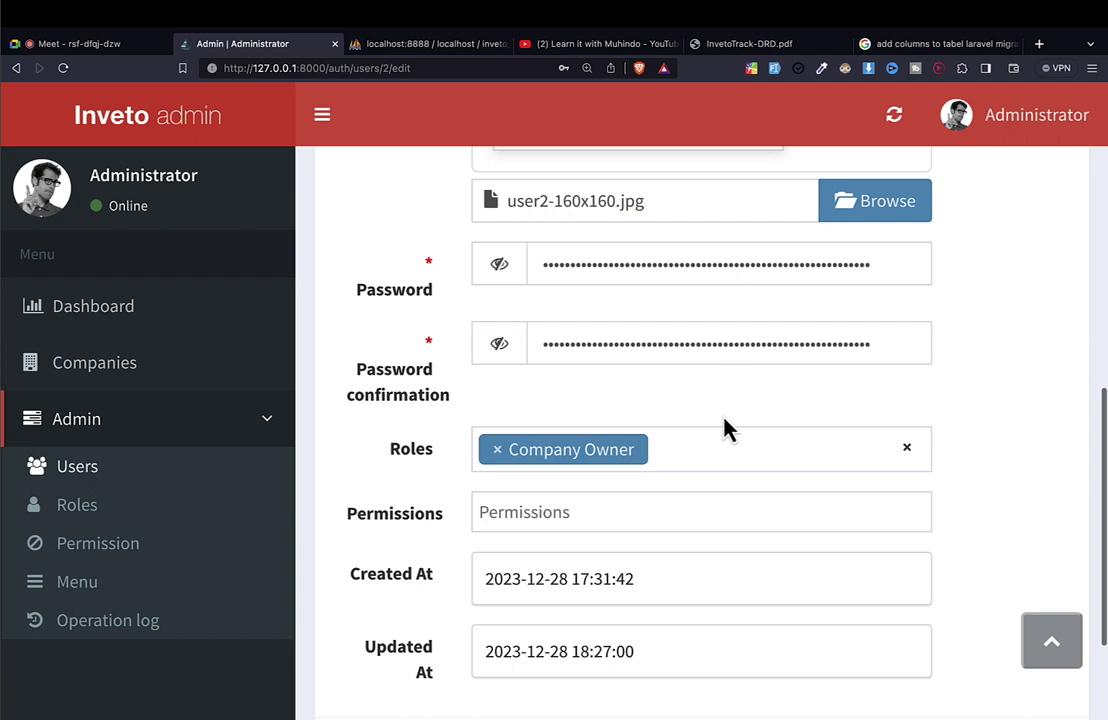
scroll(725, 428, up, 7)
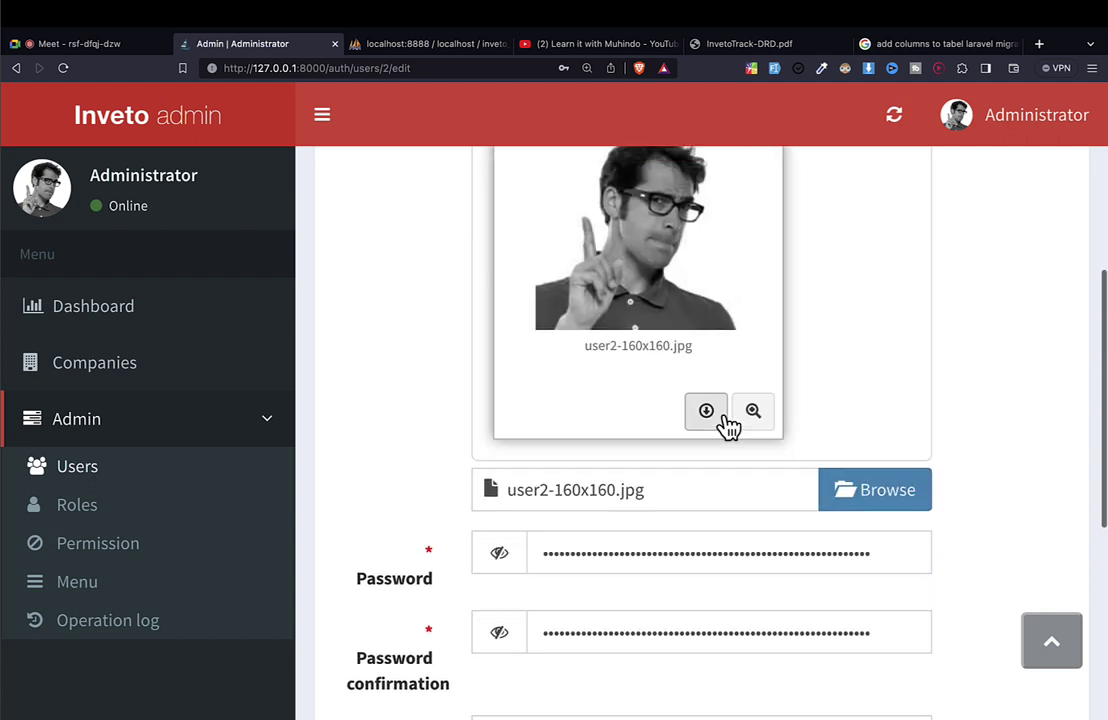
click(1025, 125)
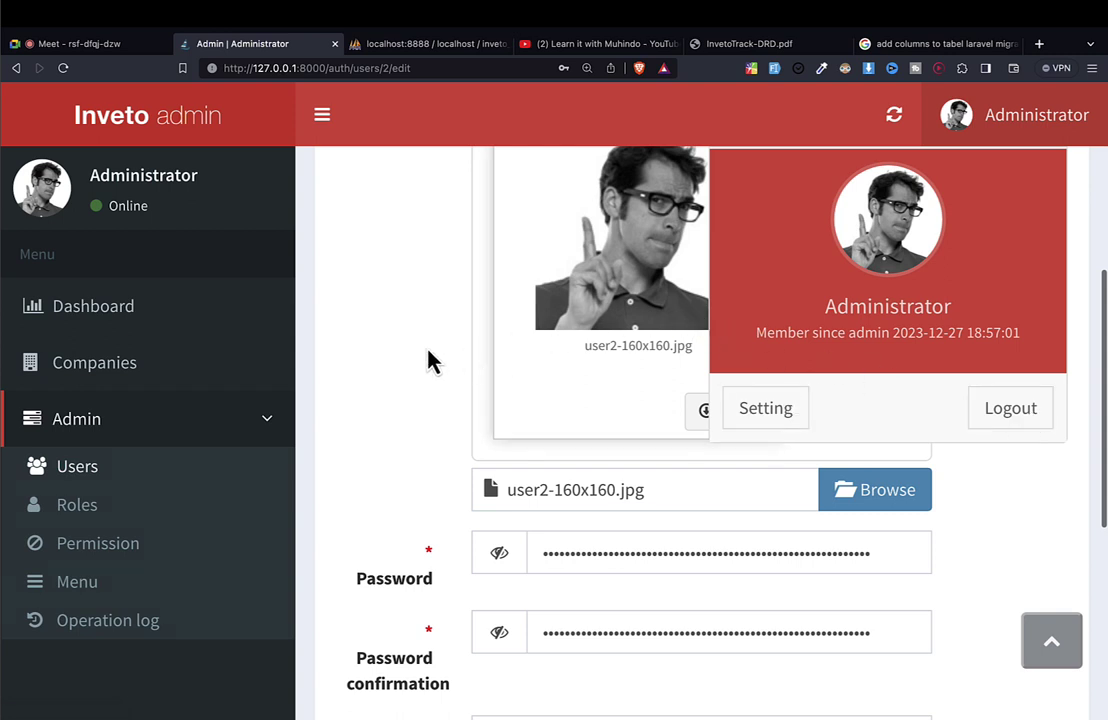
click(351, 395)
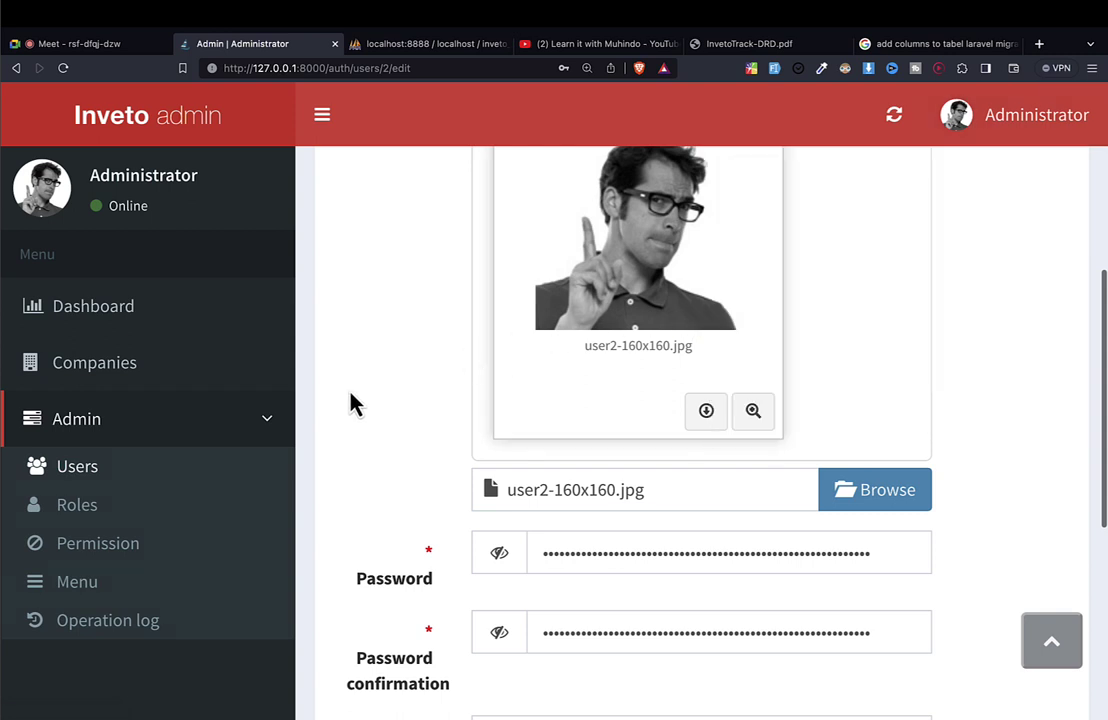
Open the Companies entry of the admin menu for editing and review its assigned roles
click(86, 583)
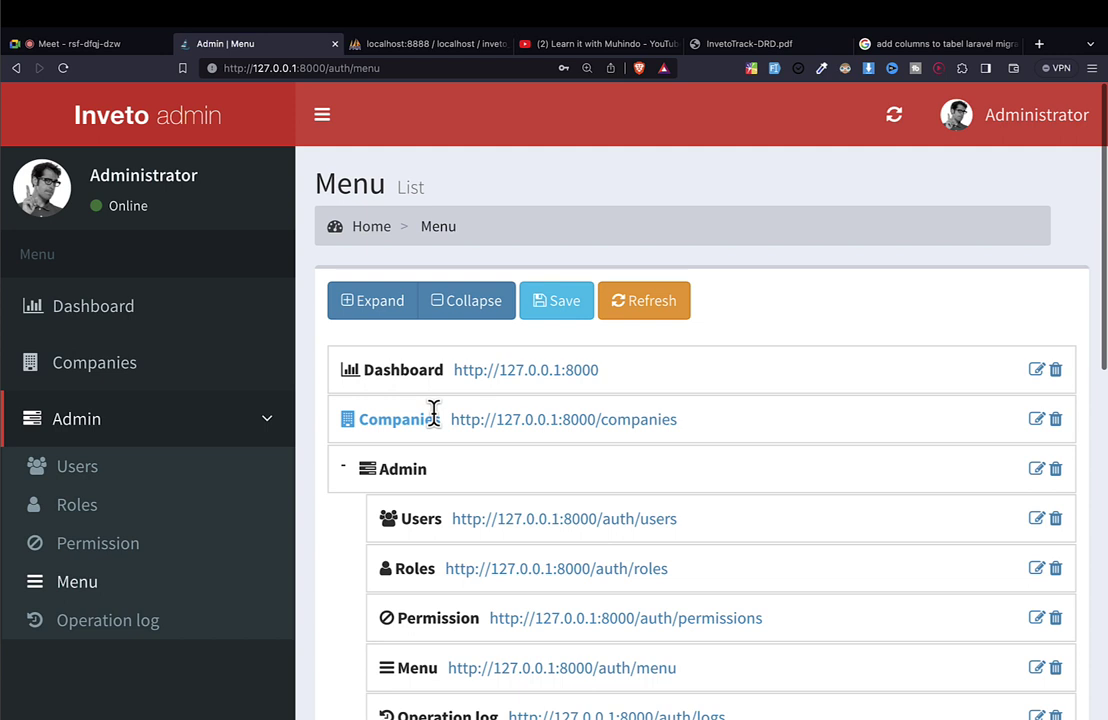
click(1038, 421)
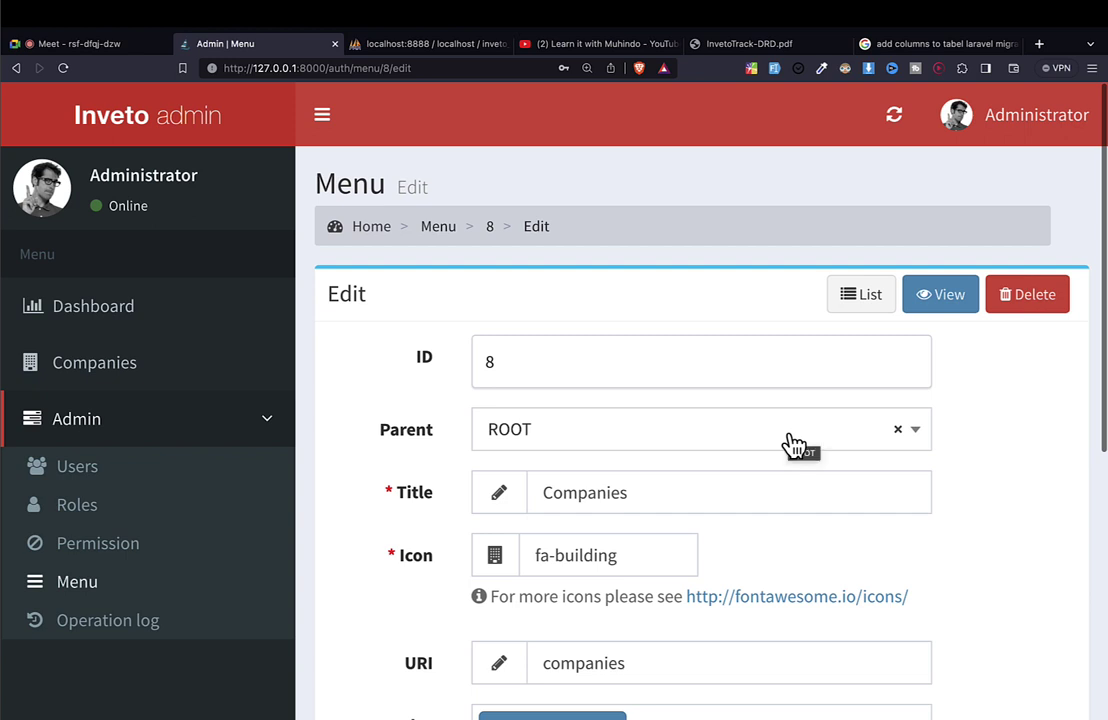
scroll(795, 445, down, 3)
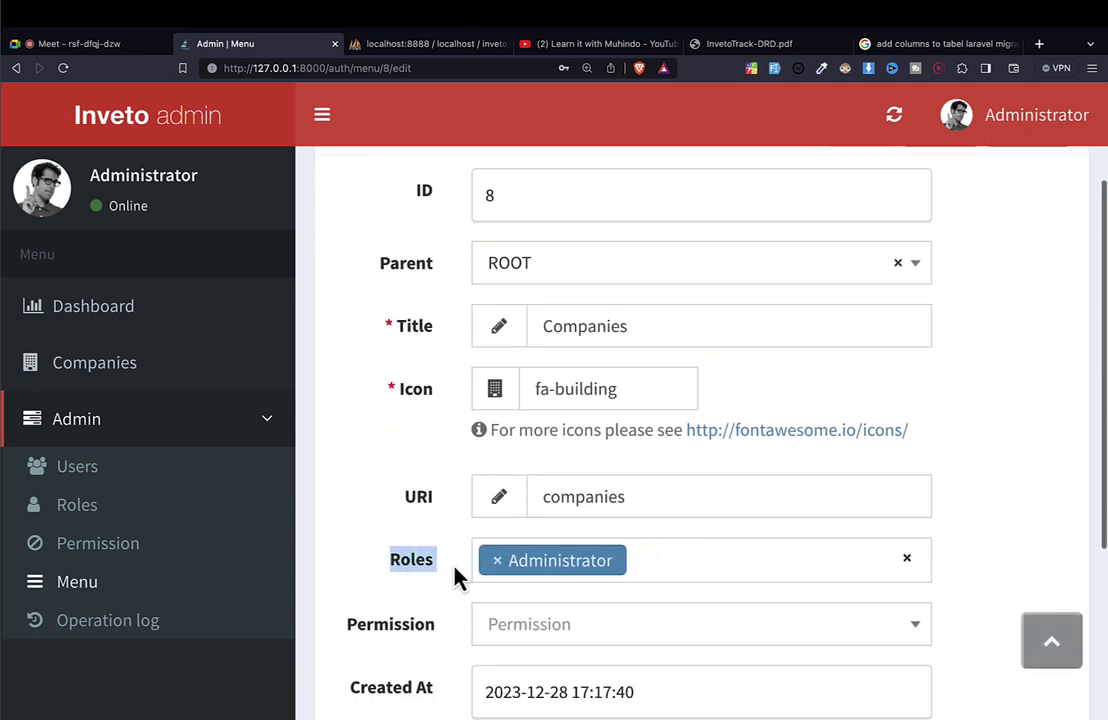
scroll(453, 571, up, 3)
scroll(398, 500, down, 5)
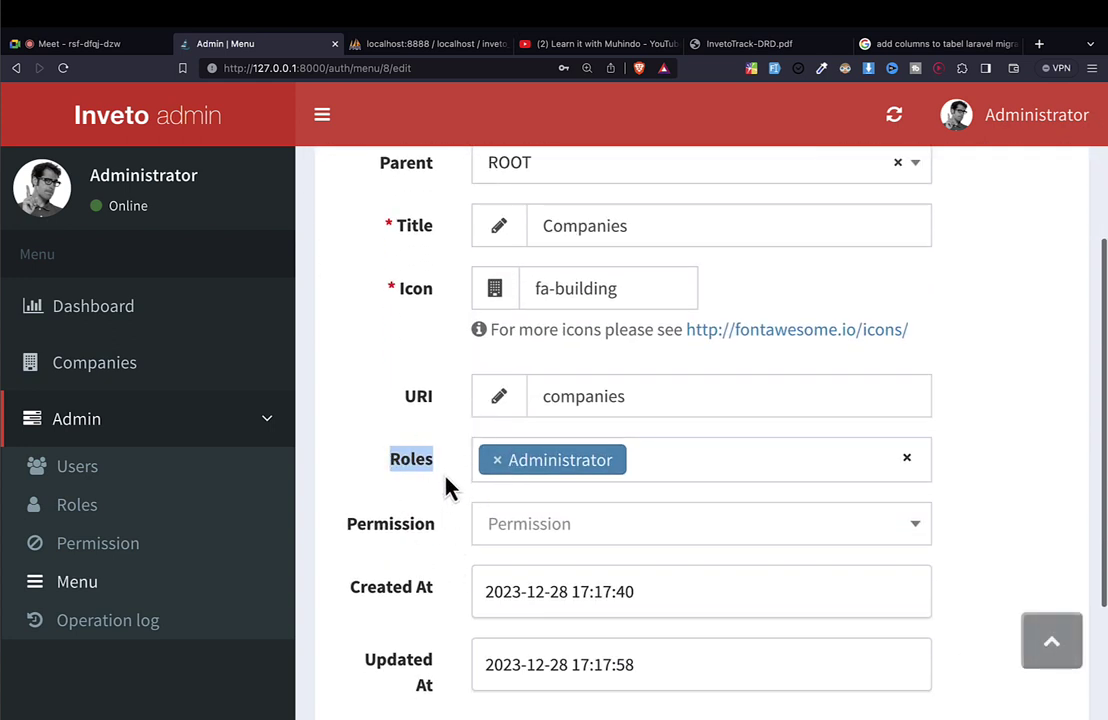
Switch to Google Chrome and bring up a separate window with a blank new tab
key(ctrl+Left)
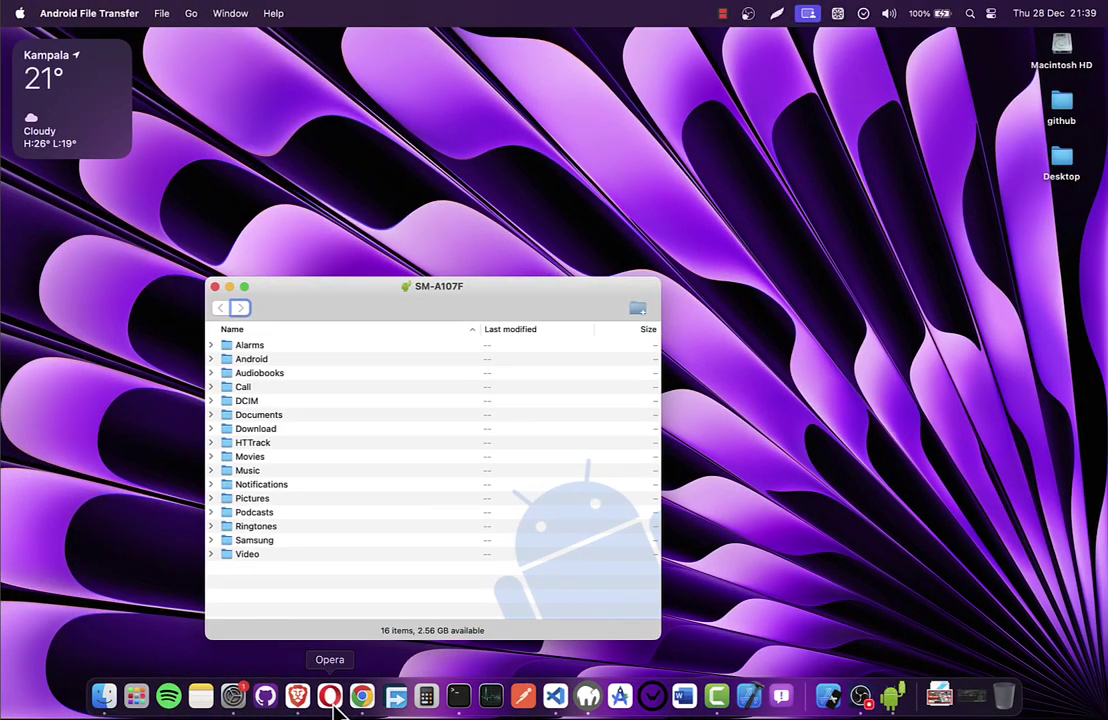
click(362, 697)
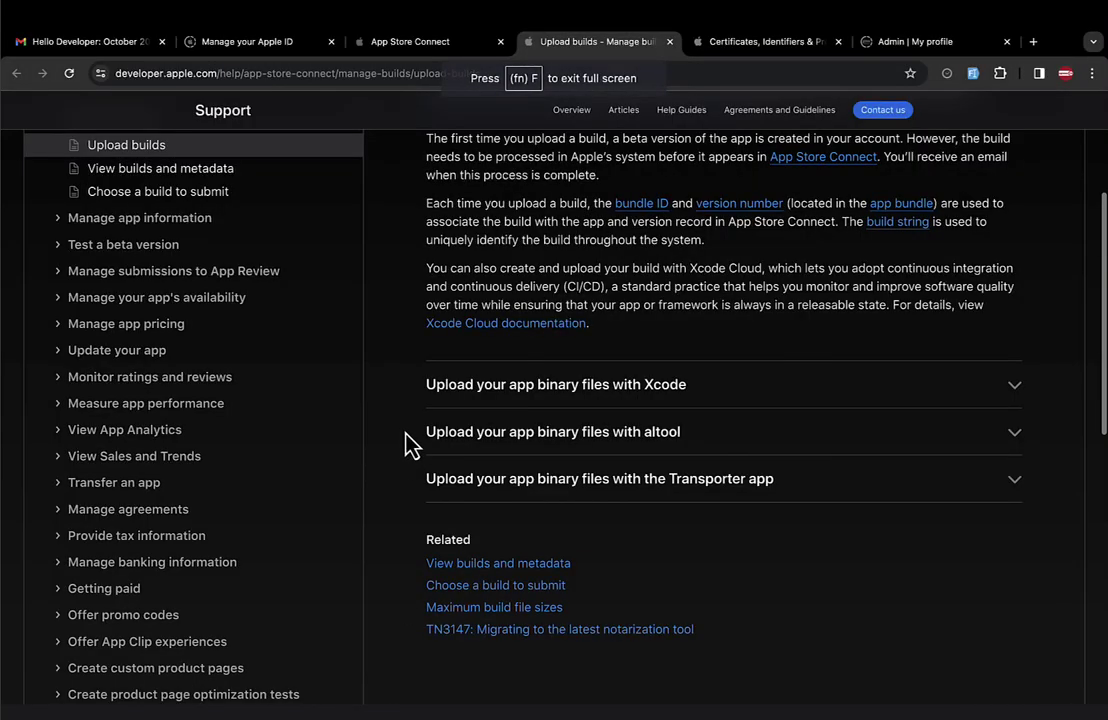
key(ctrl+Right)
key(ctrl+Up)
drag(555, 72, 781, 72)
click(781, 72)
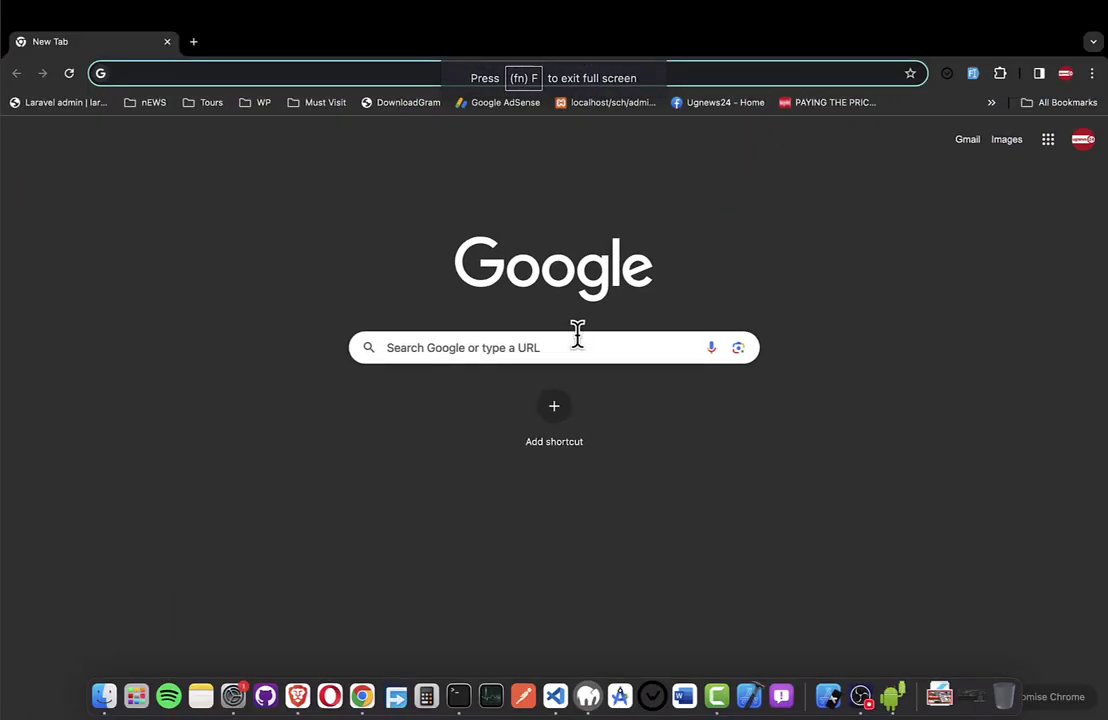
key(ctrl+Left)
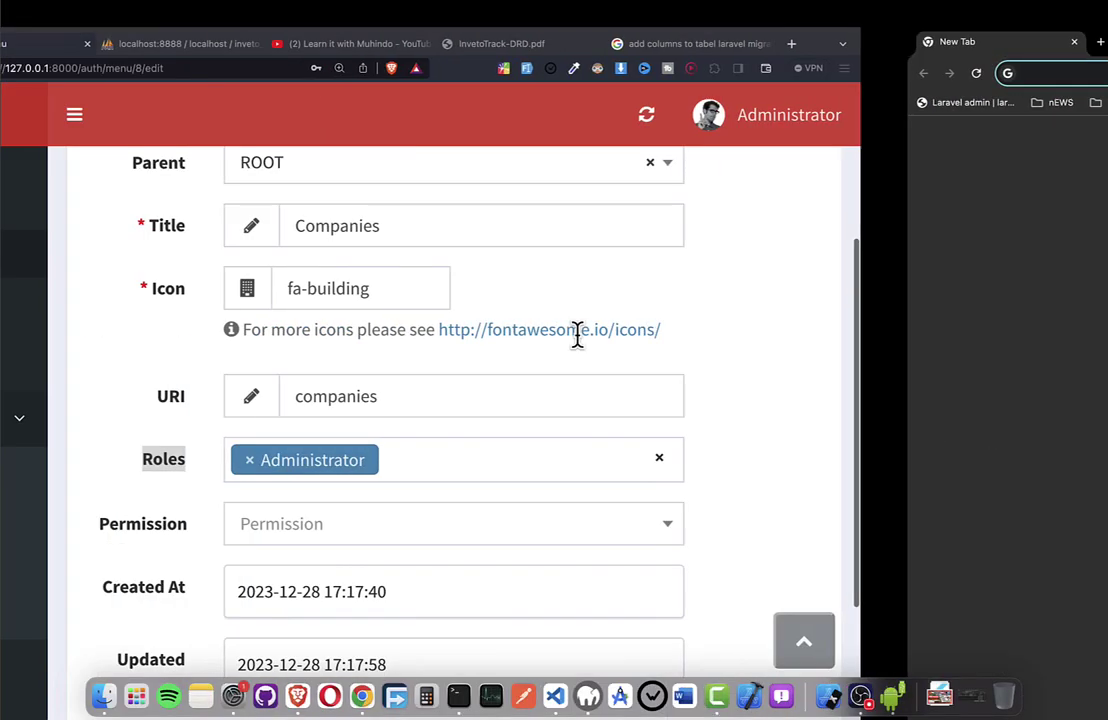
key(ctrl+Right)
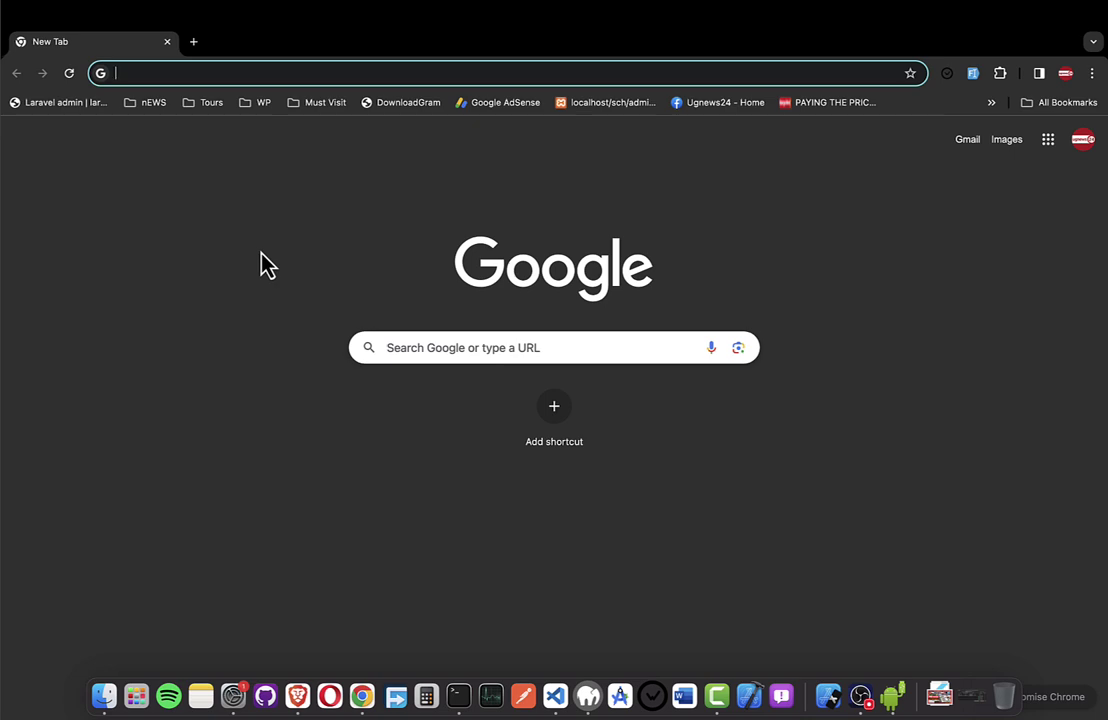
text(l)
key(Right)
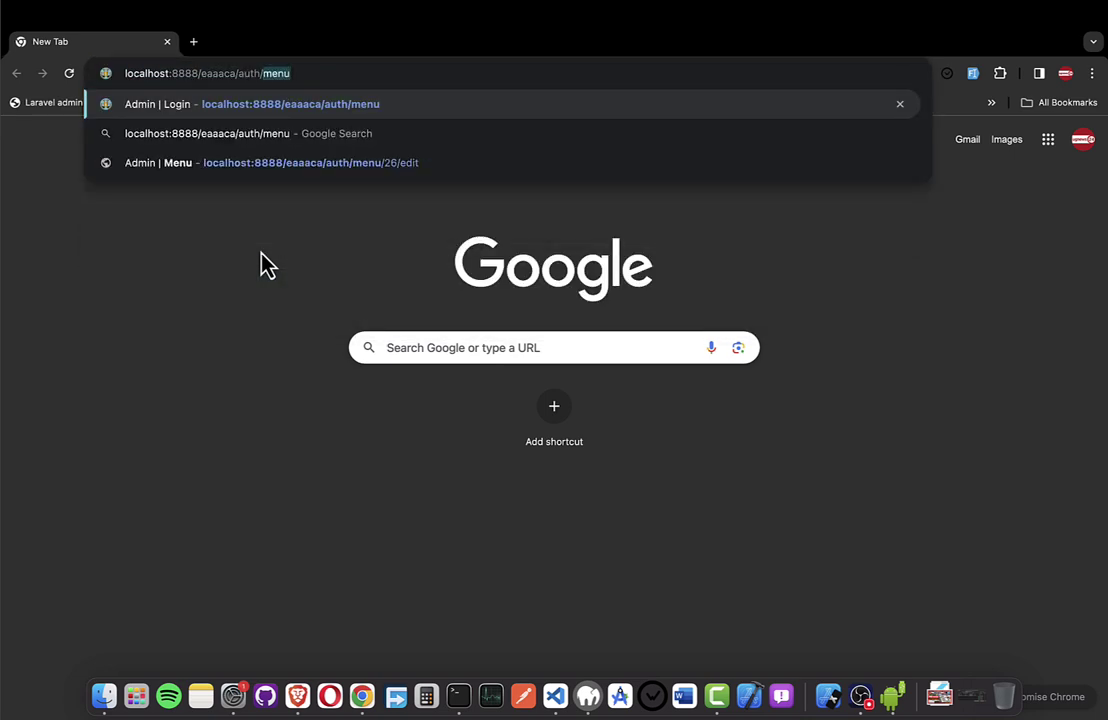
key(super+a)
text(12)
key(BackSpace)
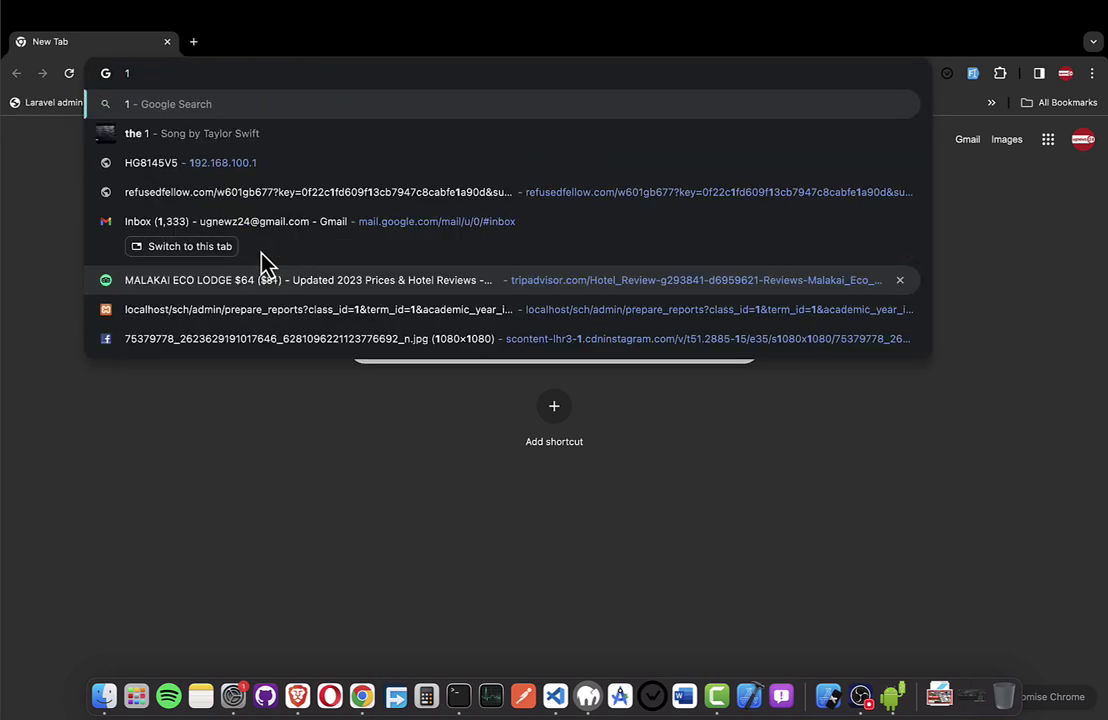
key(BackSpace)
text(1)
key(Right)
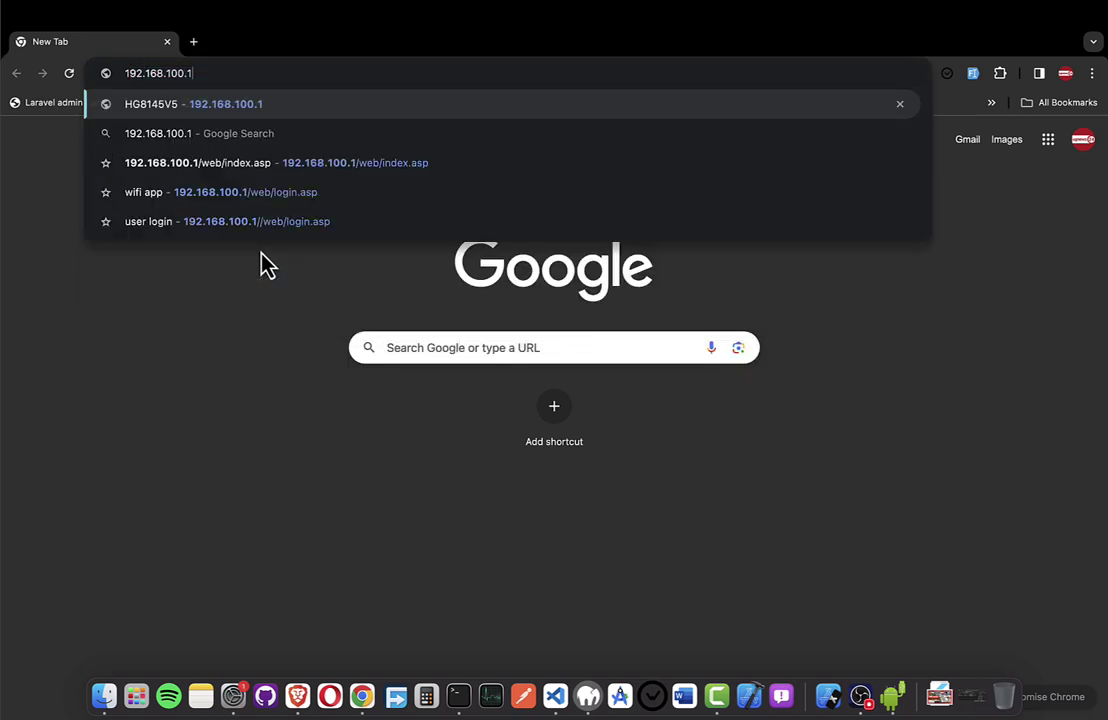
key(ctrl+Left)
key(ctrl+Right)
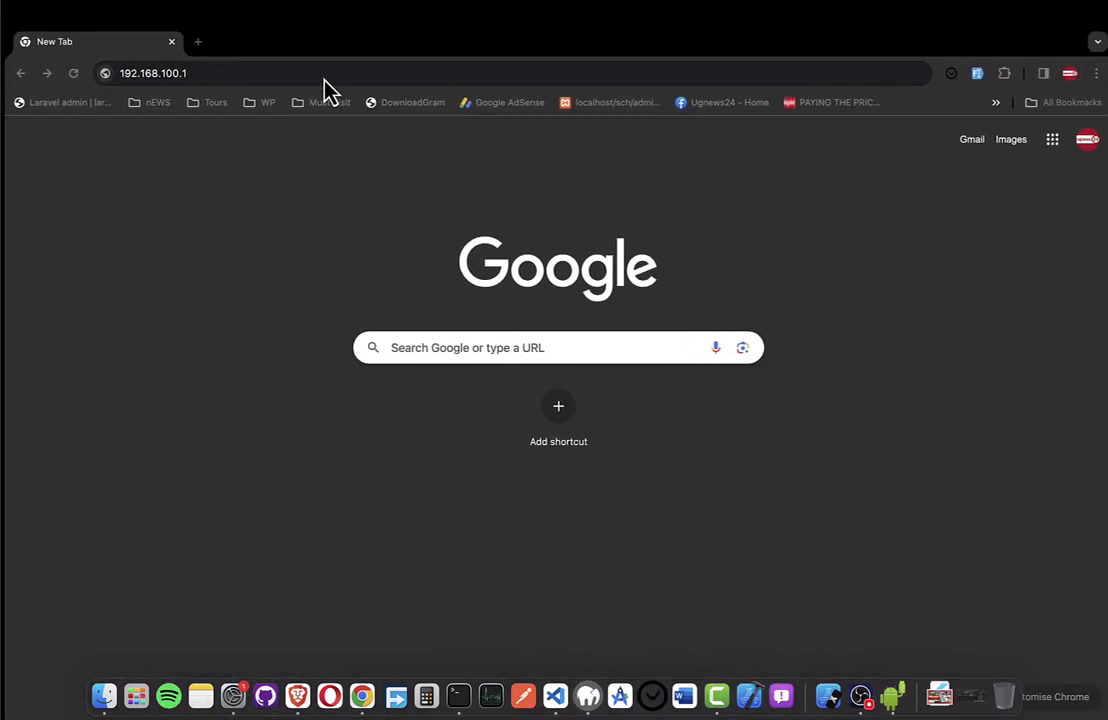
Try to load 127.0.0.1 in the new Chrome window
key(super+a)
text(12)
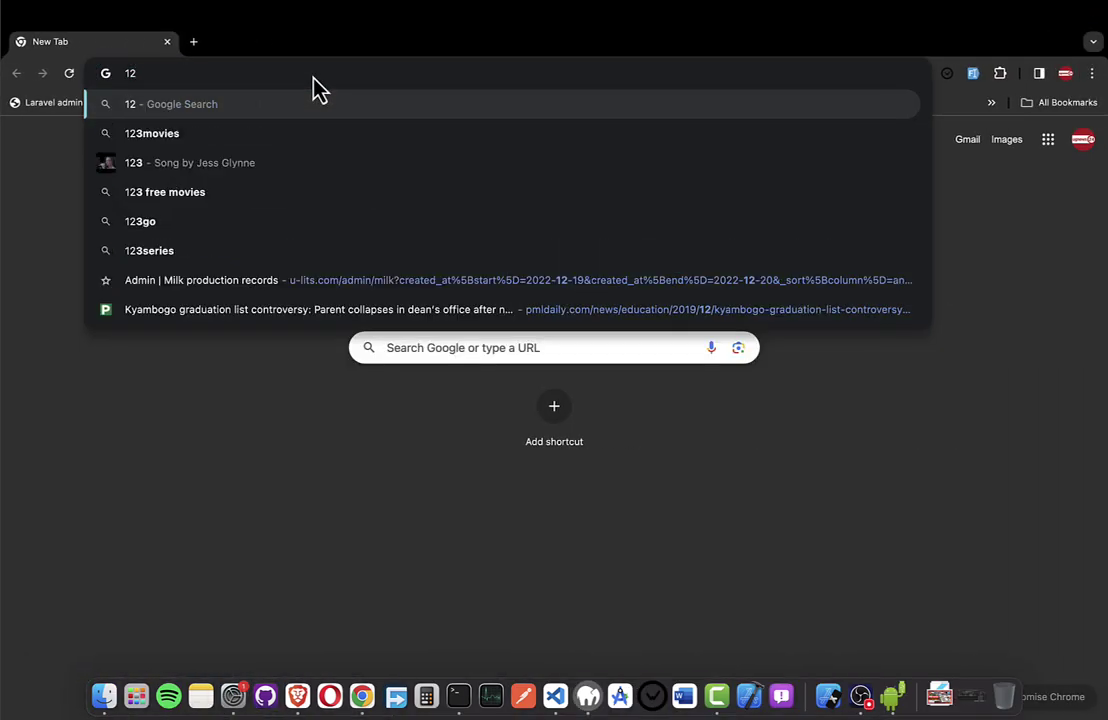
text(7)
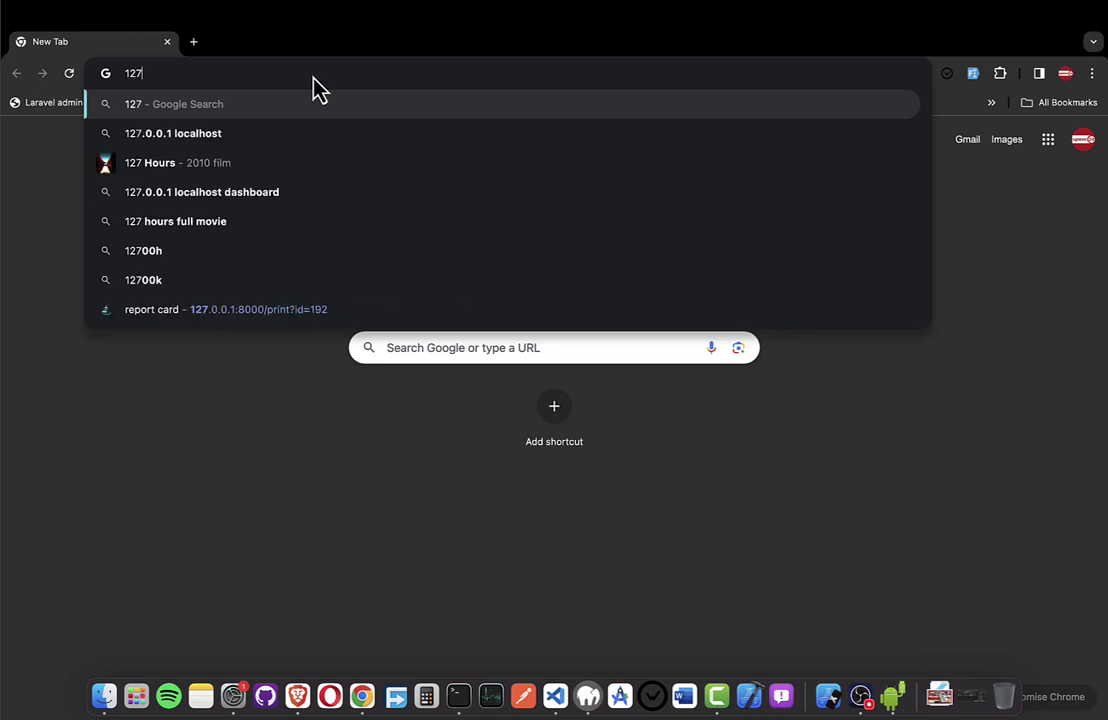
key(Down)
key(Down)
key(Down)
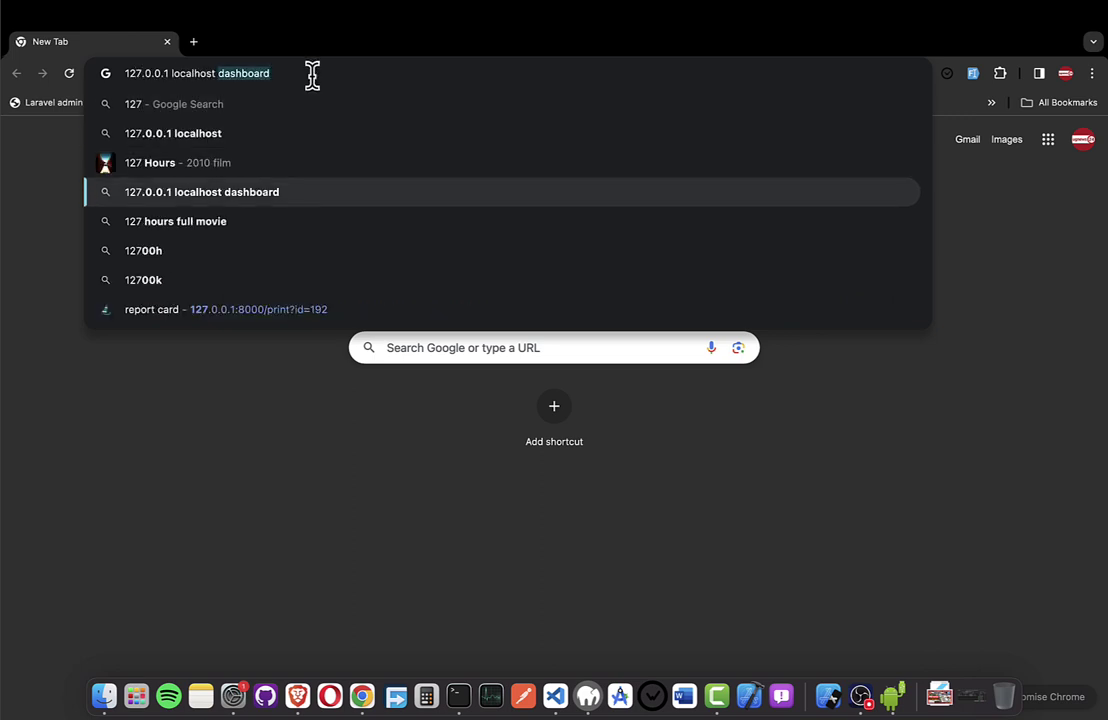
key(BackSpace)
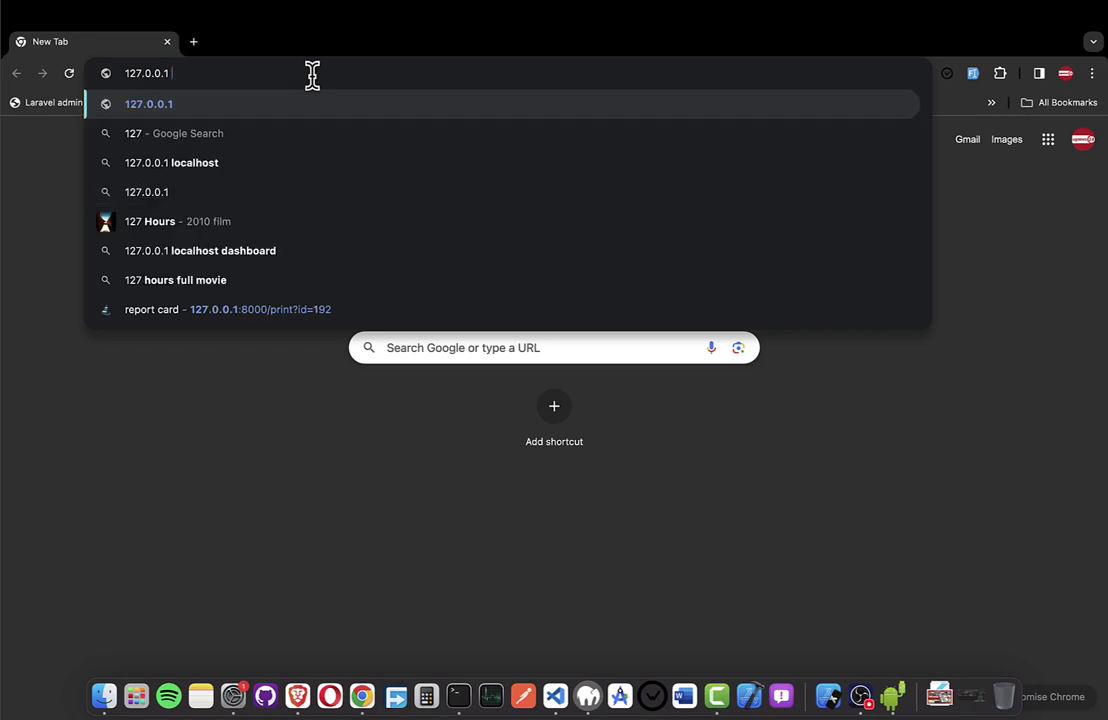
key(Return)
key(ctrl+Left)
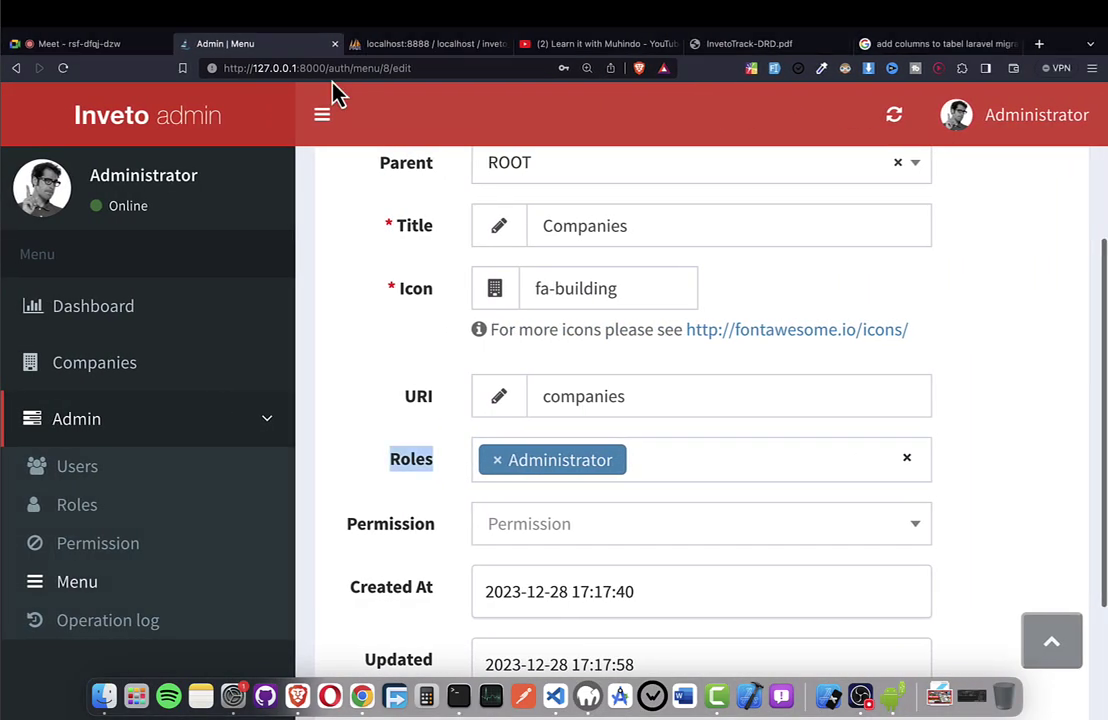
key(ctrl+Right)
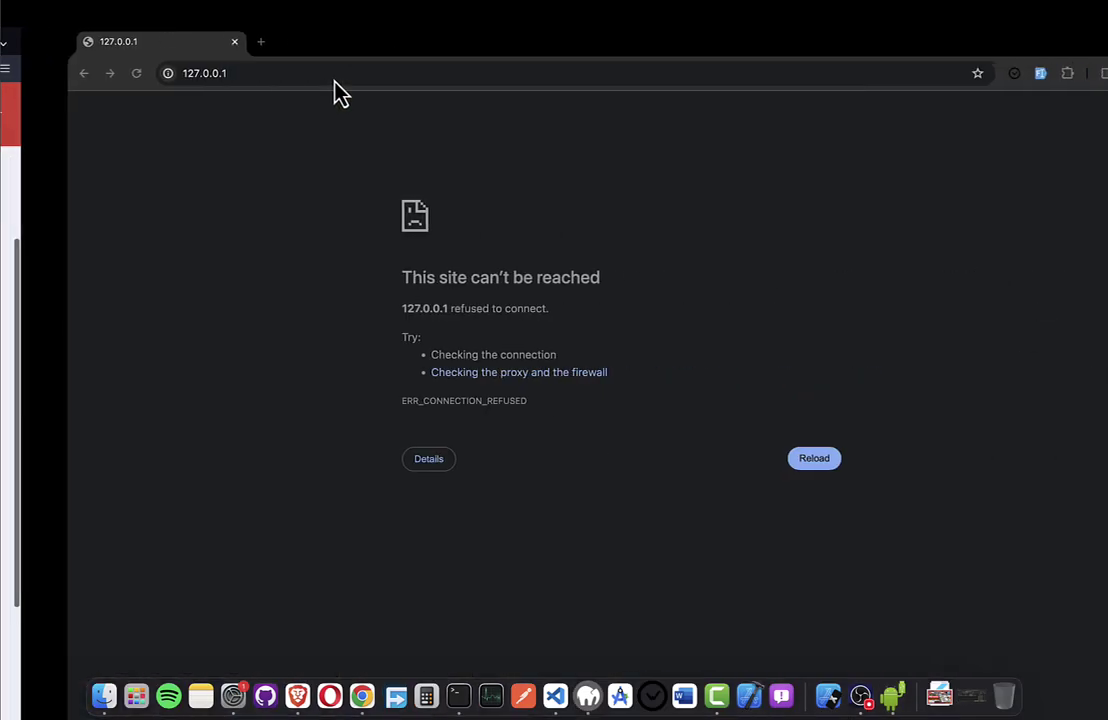
Return to the Brave window and copy the full address of the Companies menu entry's edit page
click(299, 75)
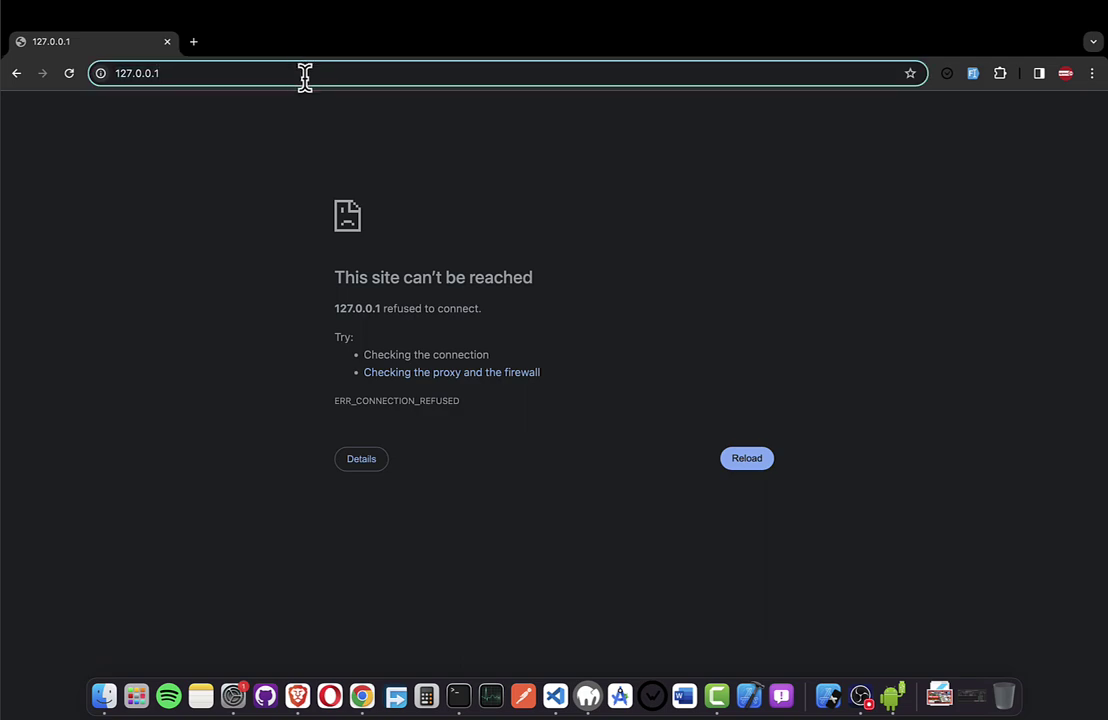
key(ctrl+Left)
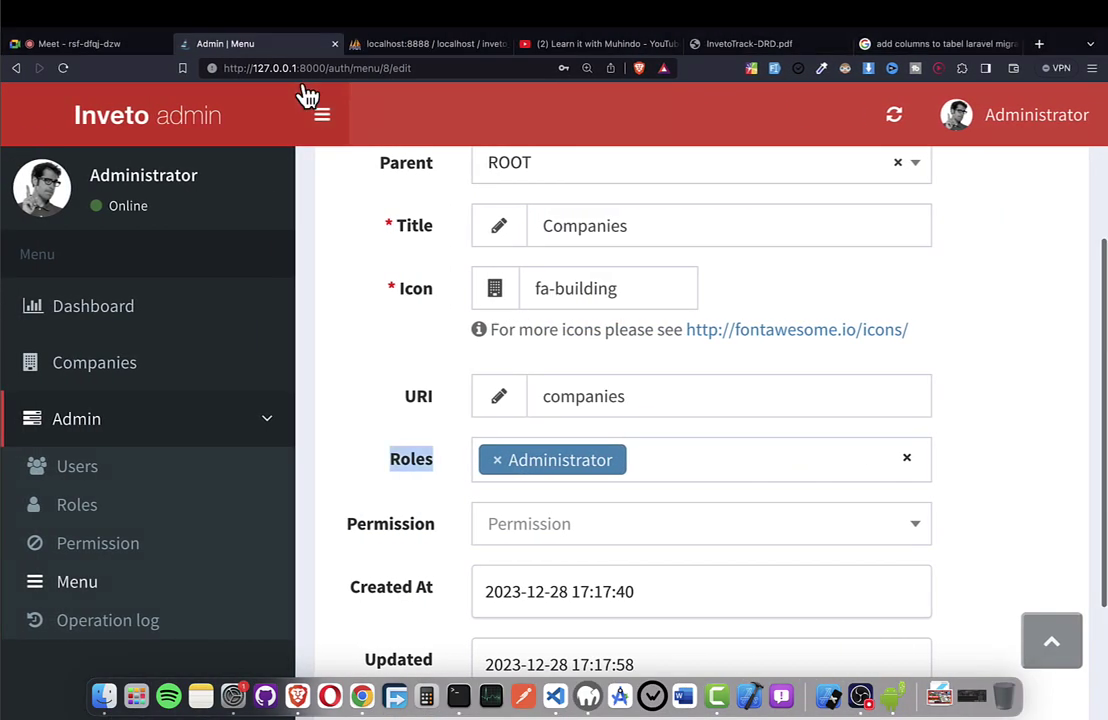
click(300, 70)
key(ctrl+c)
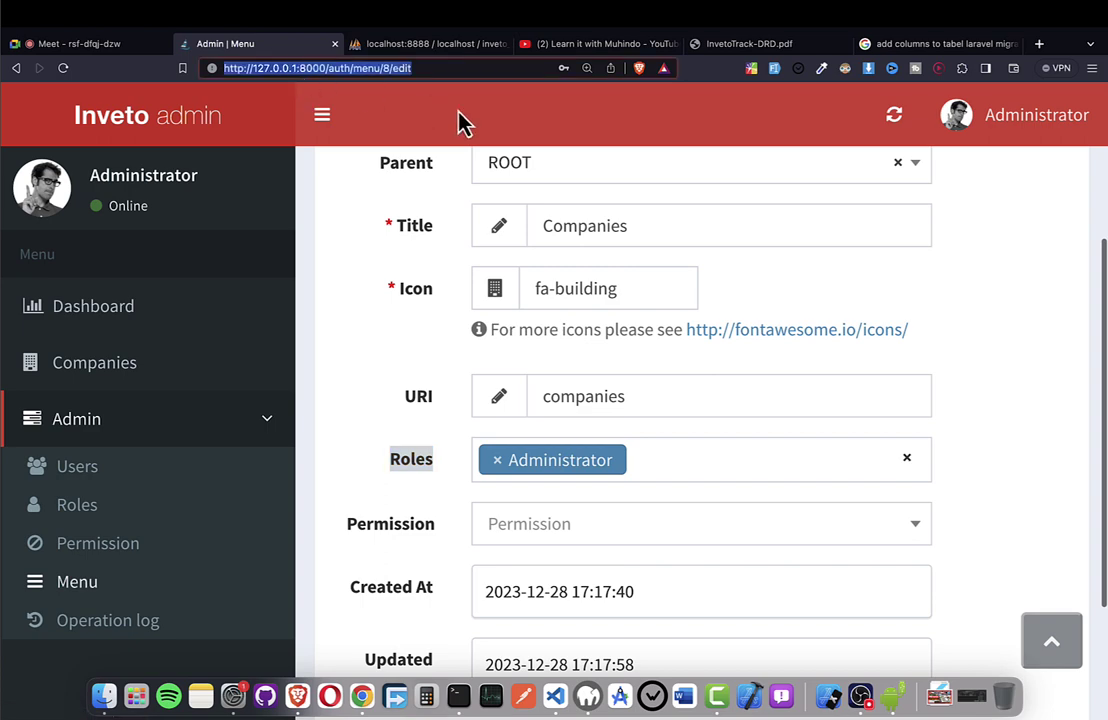
Load the copied address in the Chrome window, enlarge the login page to 175%, and bring the Username field into focus
key(ctrl+Right)
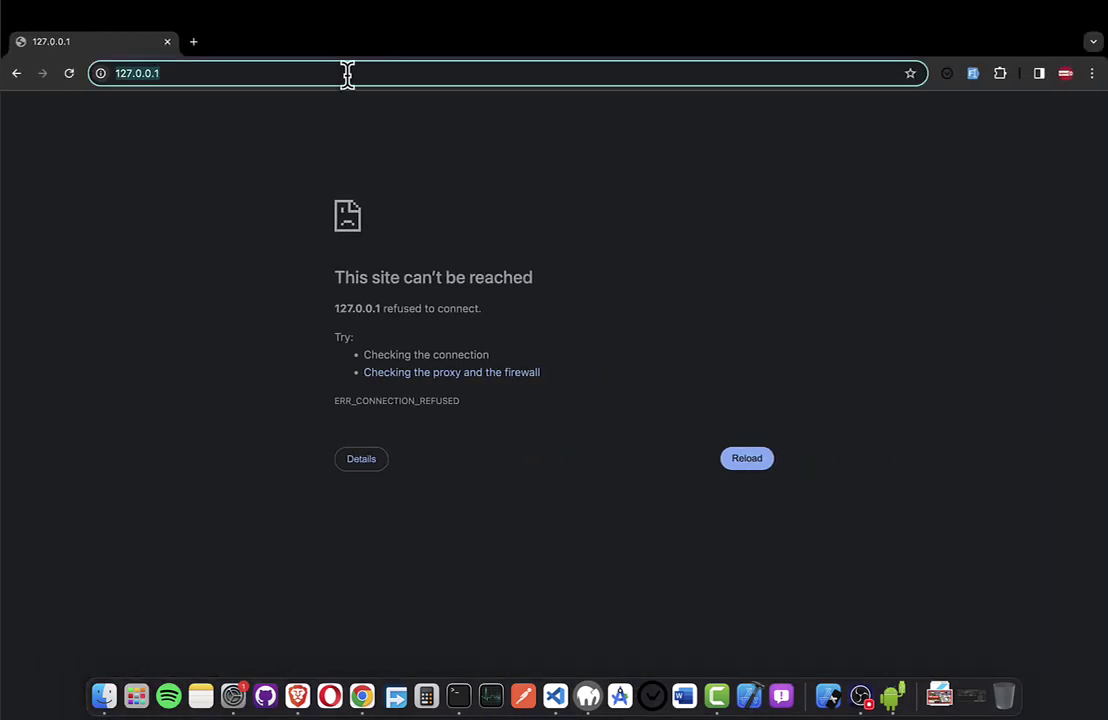
key(ctrl+v)
key(Return)
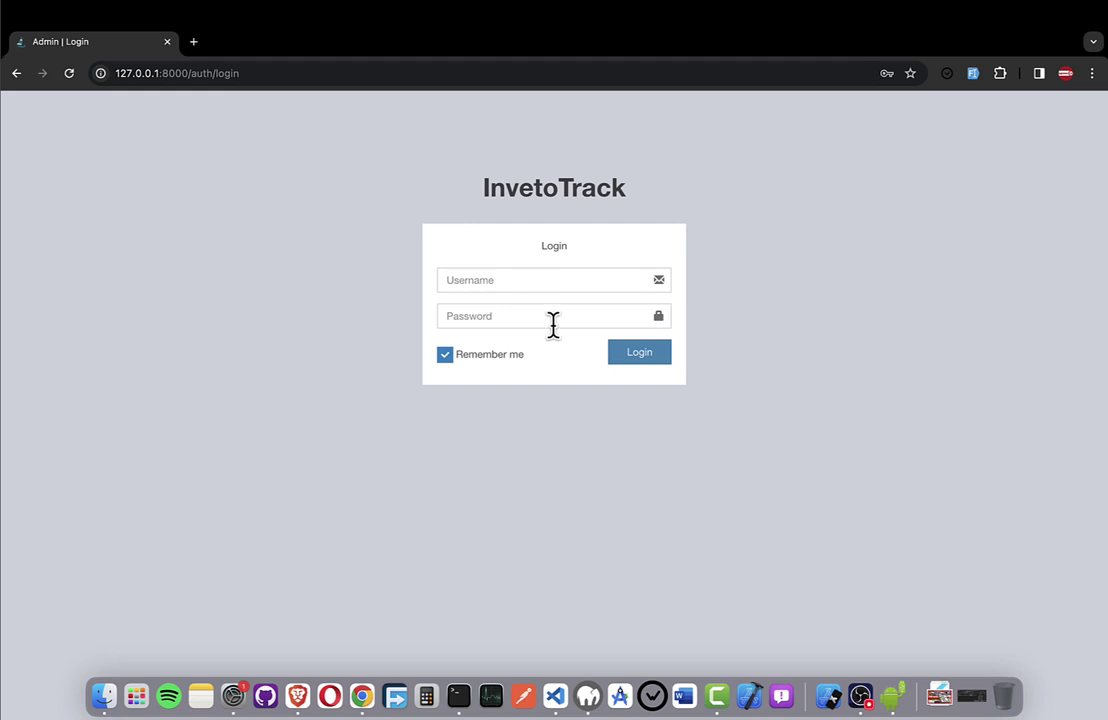
key(super+plus)
key(super+plus)
key(super+plus)
key(super+plus)
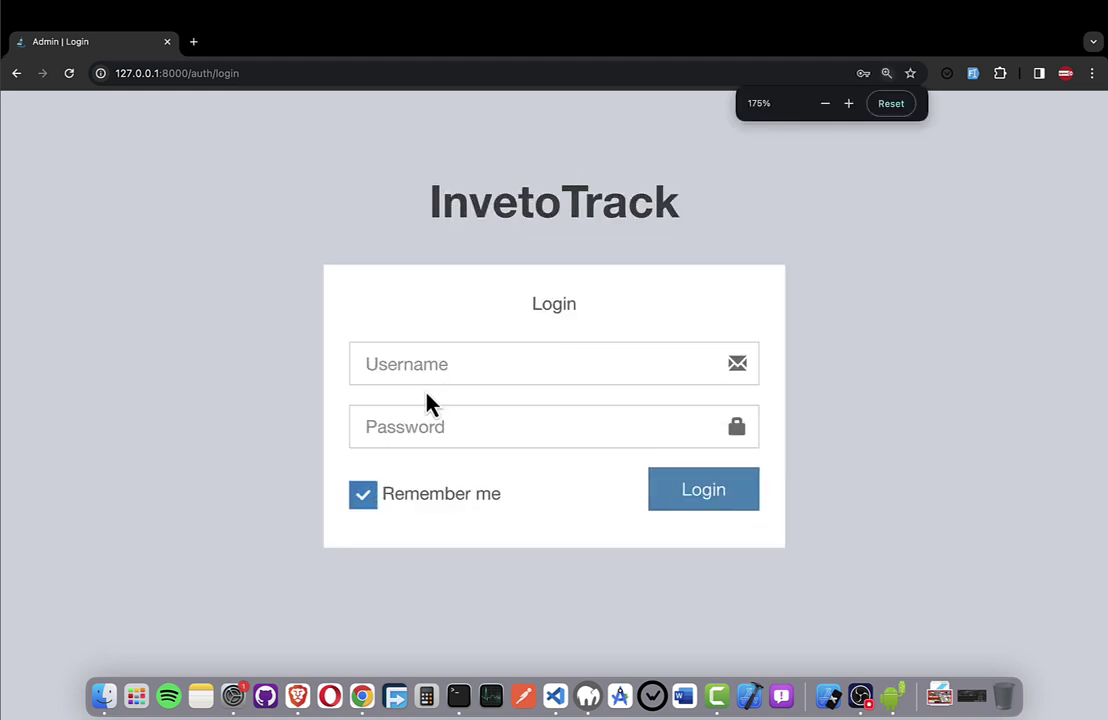
click(477, 360)
click(680, 258)
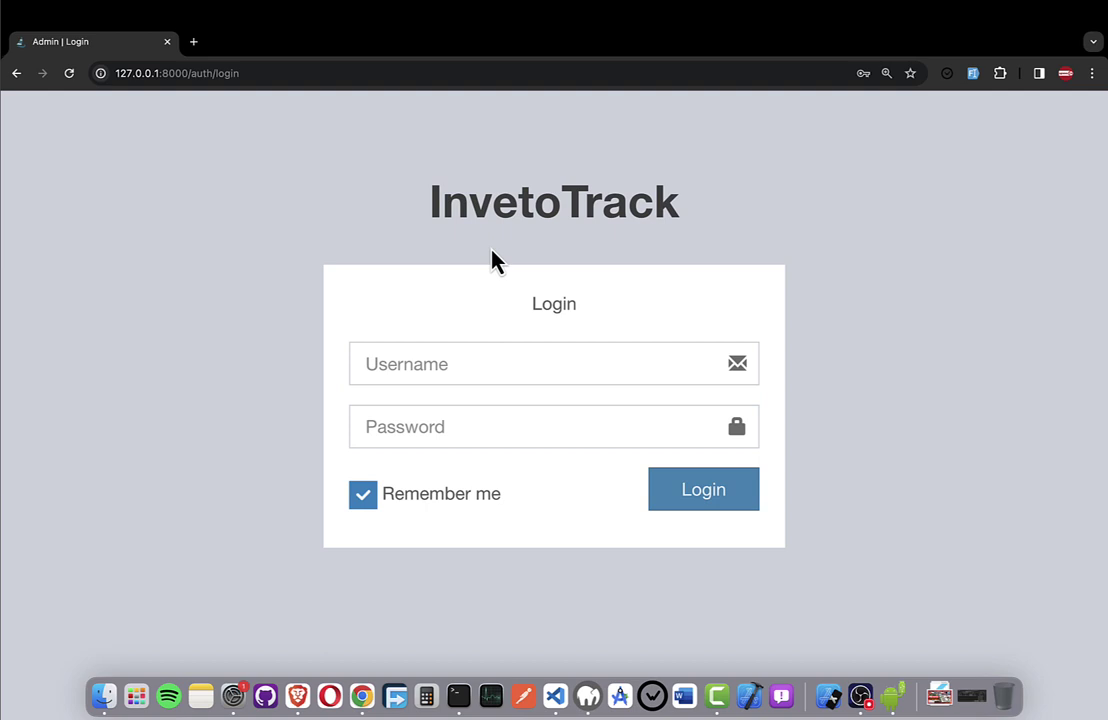
click(403, 374)
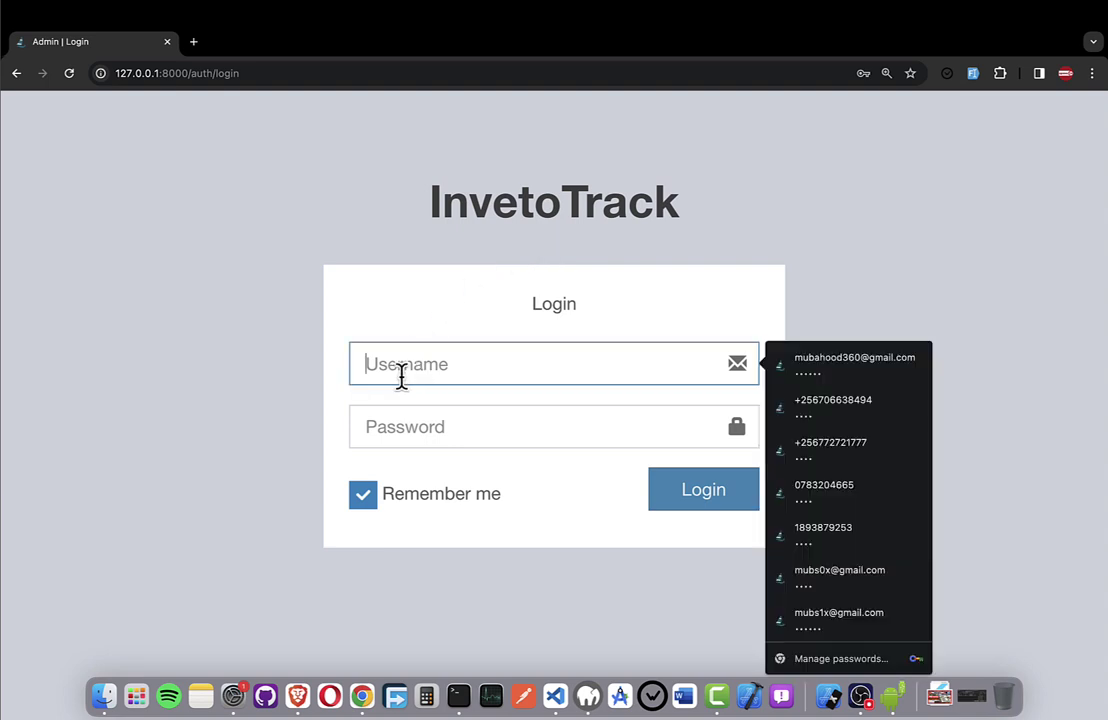
Return to Brave, open the company-admin-1 user record for editing, and copy its username
scroll(320, 380, left, 5)
scroll(240, 519, left, 5)
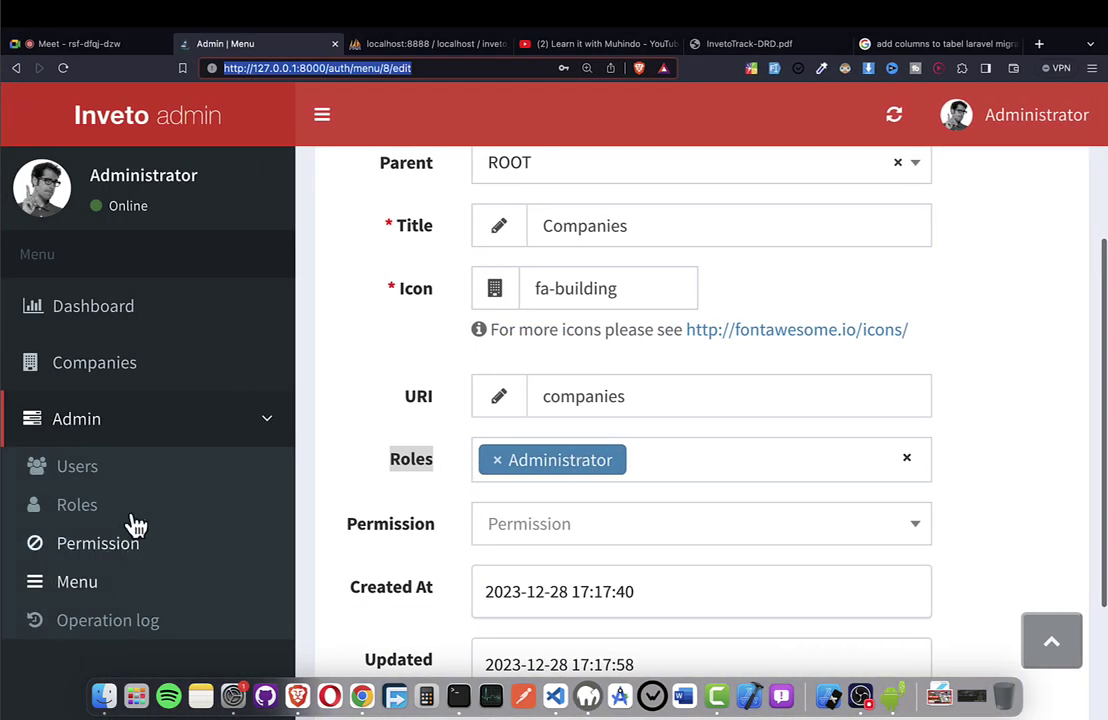
click(85, 585)
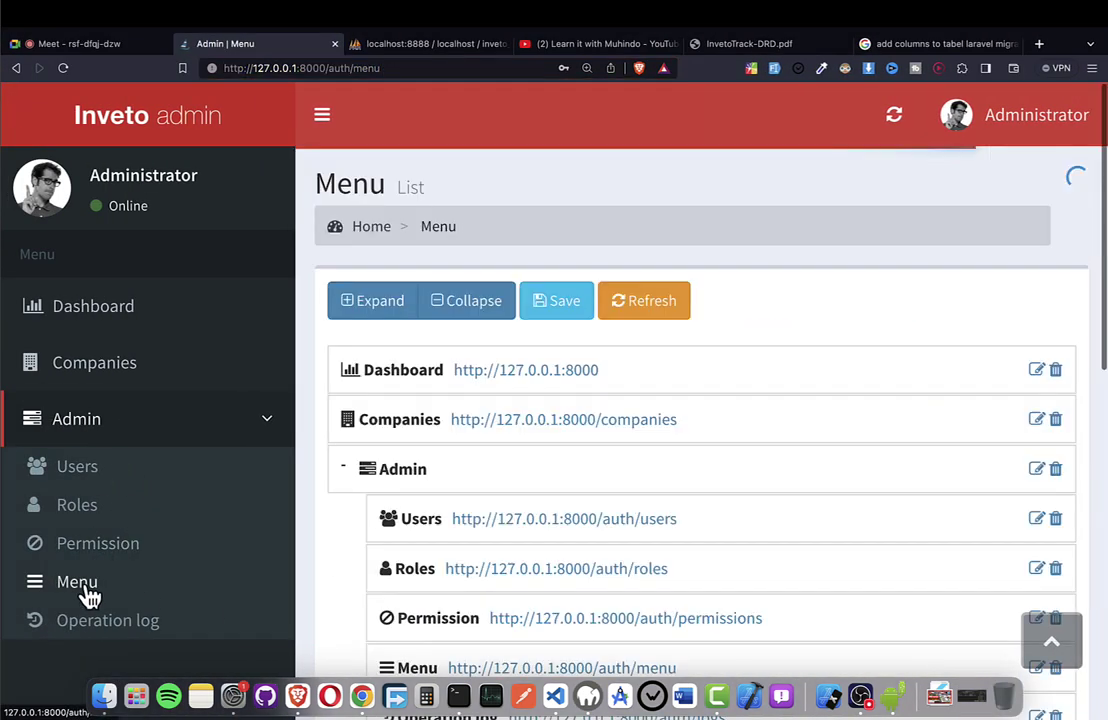
click(90, 470)
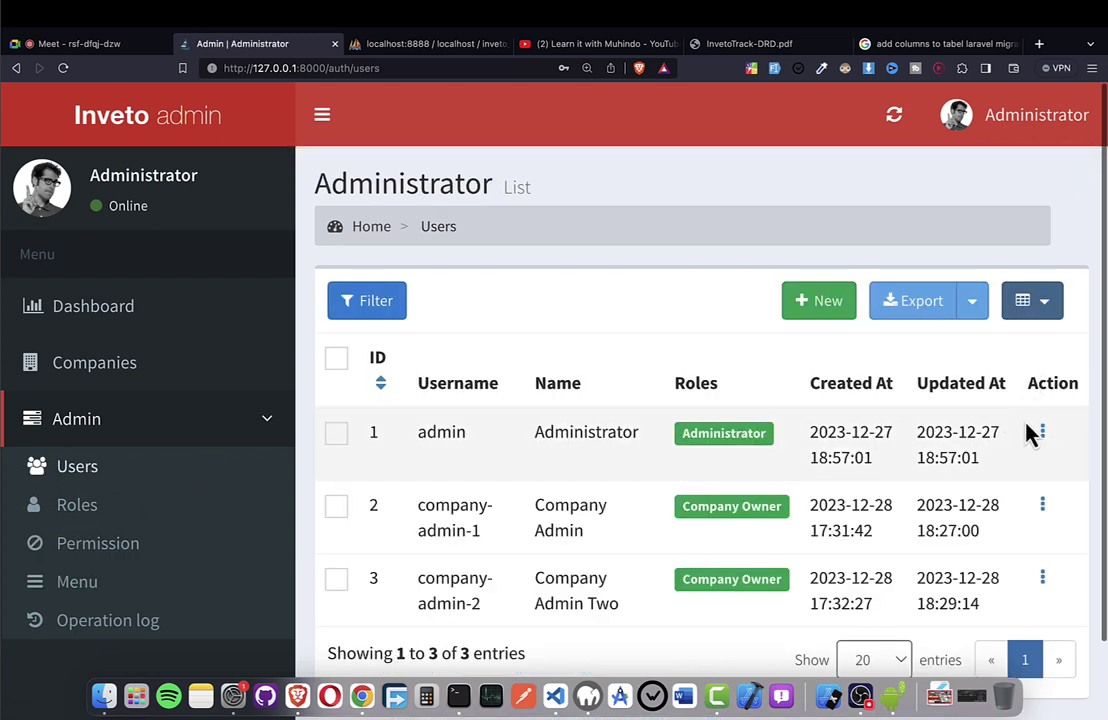
click(1046, 505)
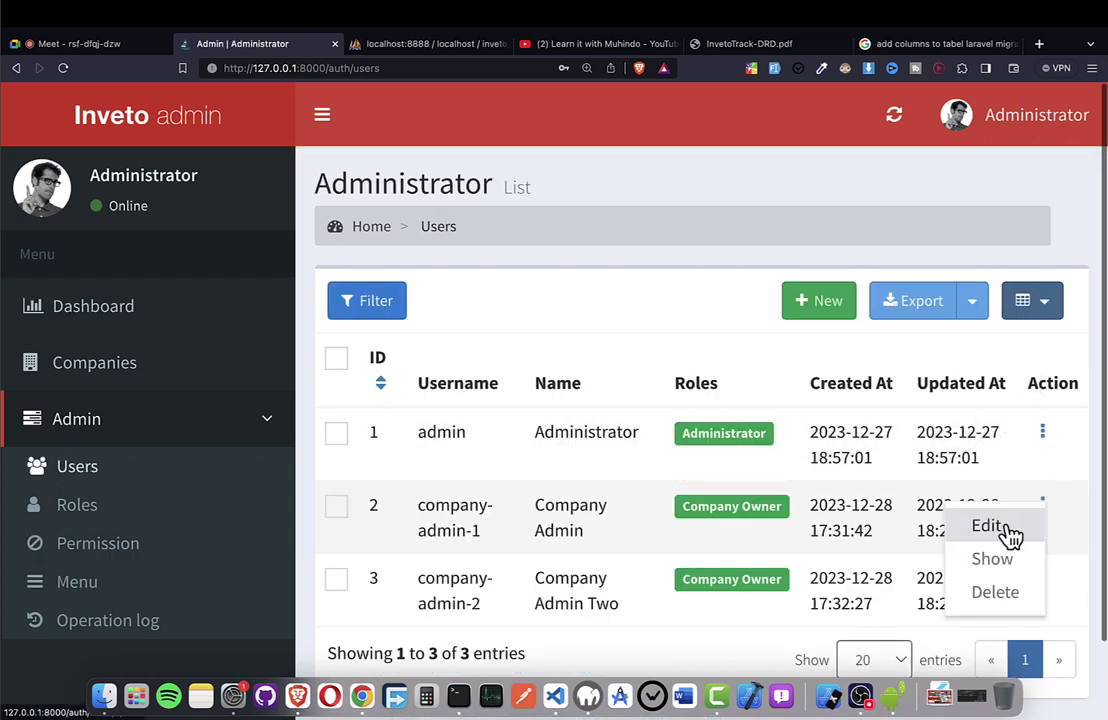
click(1009, 524)
scroll(577, 418, down, 1)
triple_click(574, 401)
key(super+c)
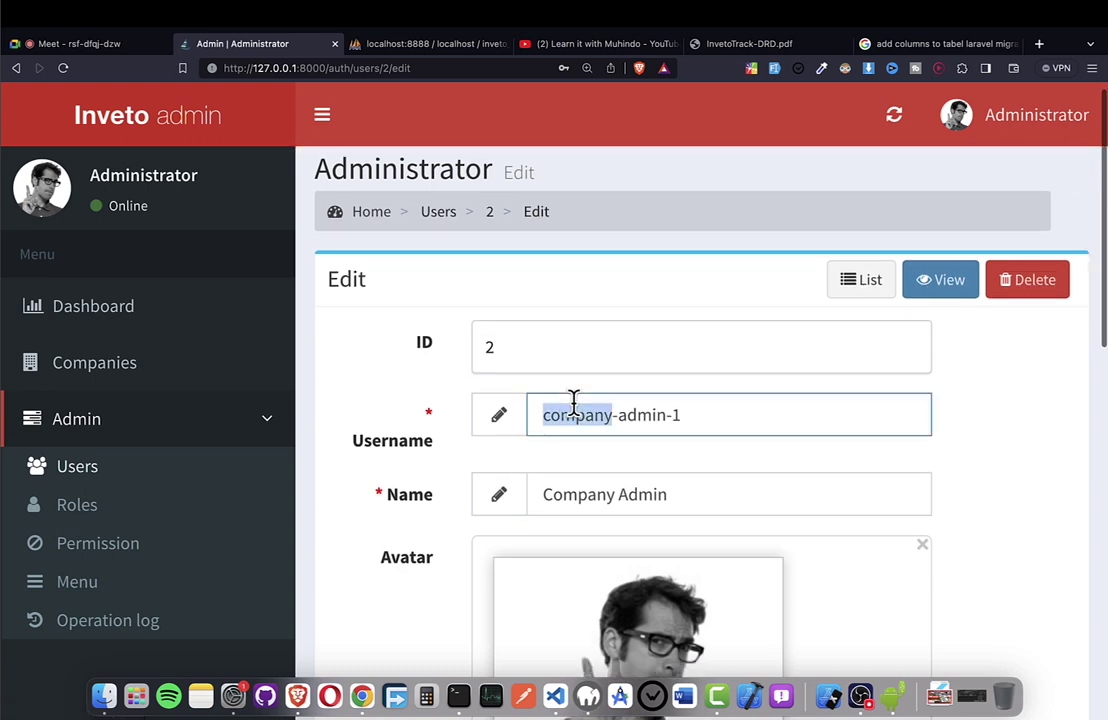
In Chrome, log in to InvetoTrack with the copied username company-admin-1 and the account password
key(ctrl+Right)
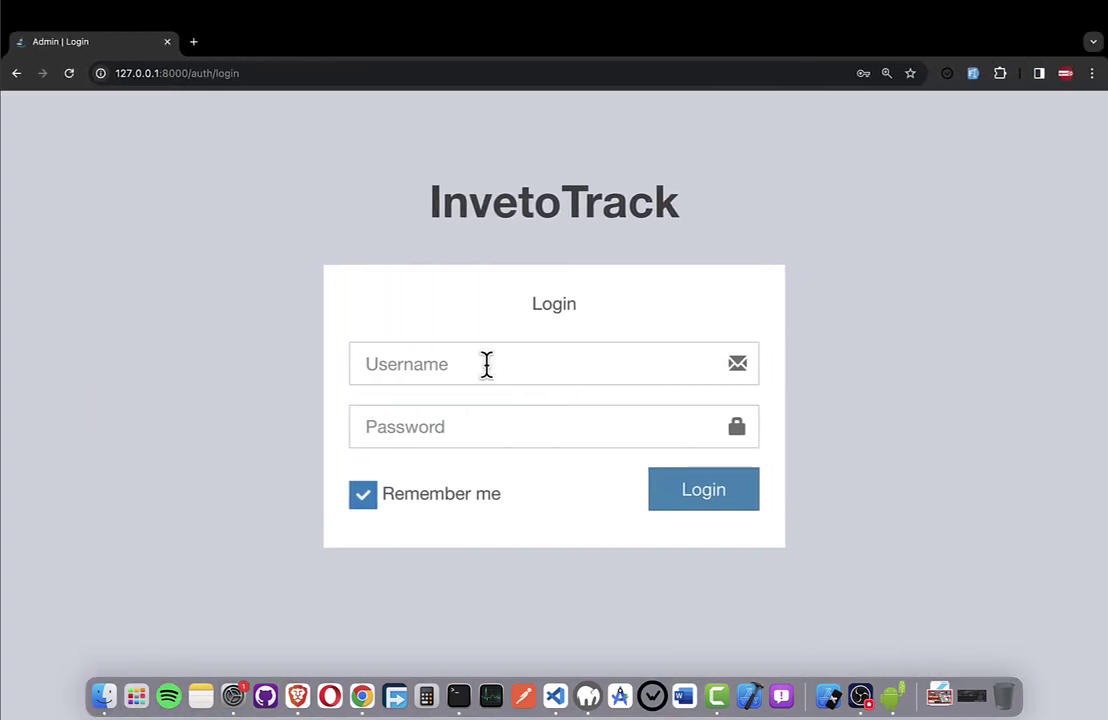
click(485, 364)
key(super+v)
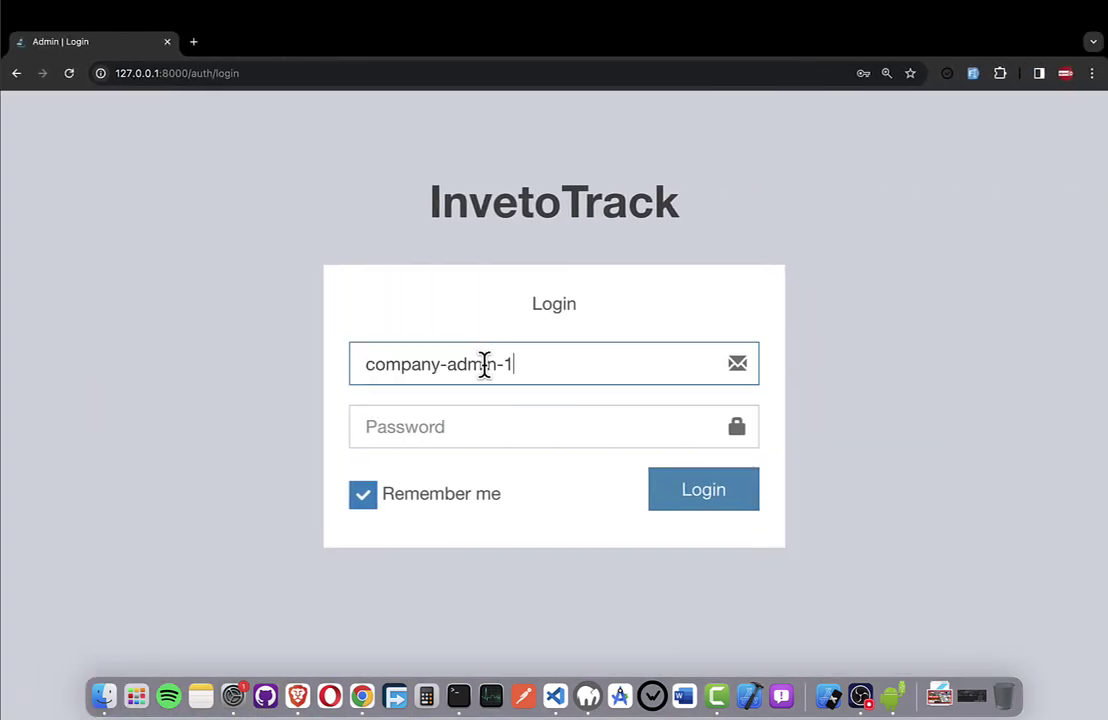
click(521, 427)
text(pa)
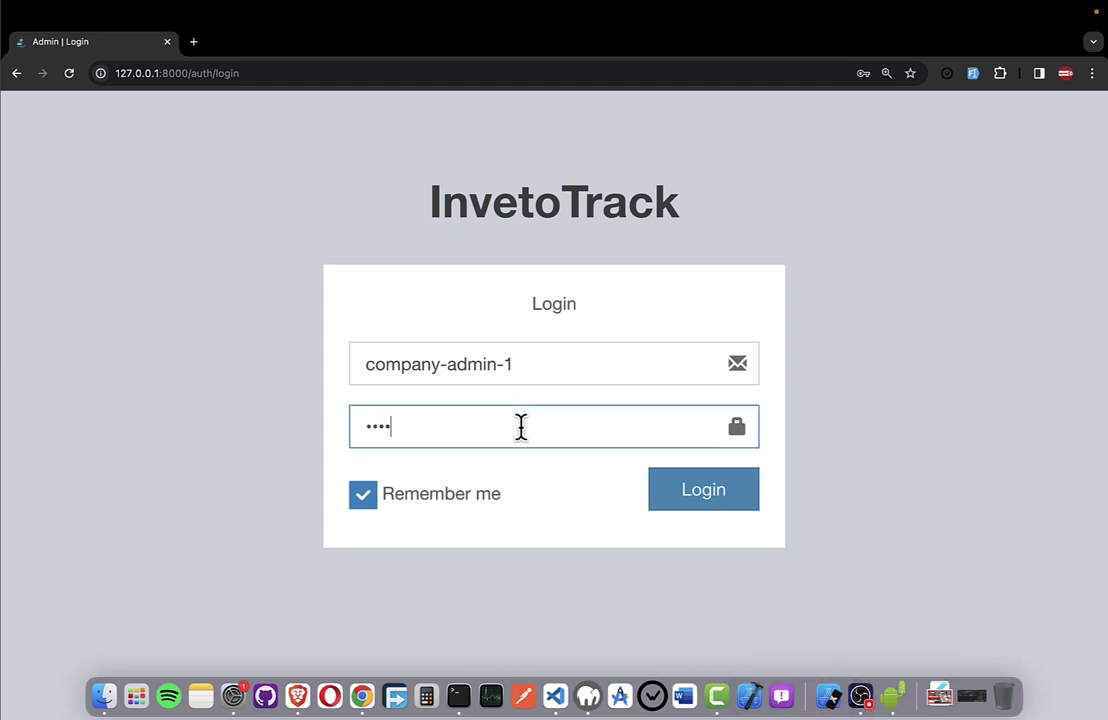
click(692, 494)
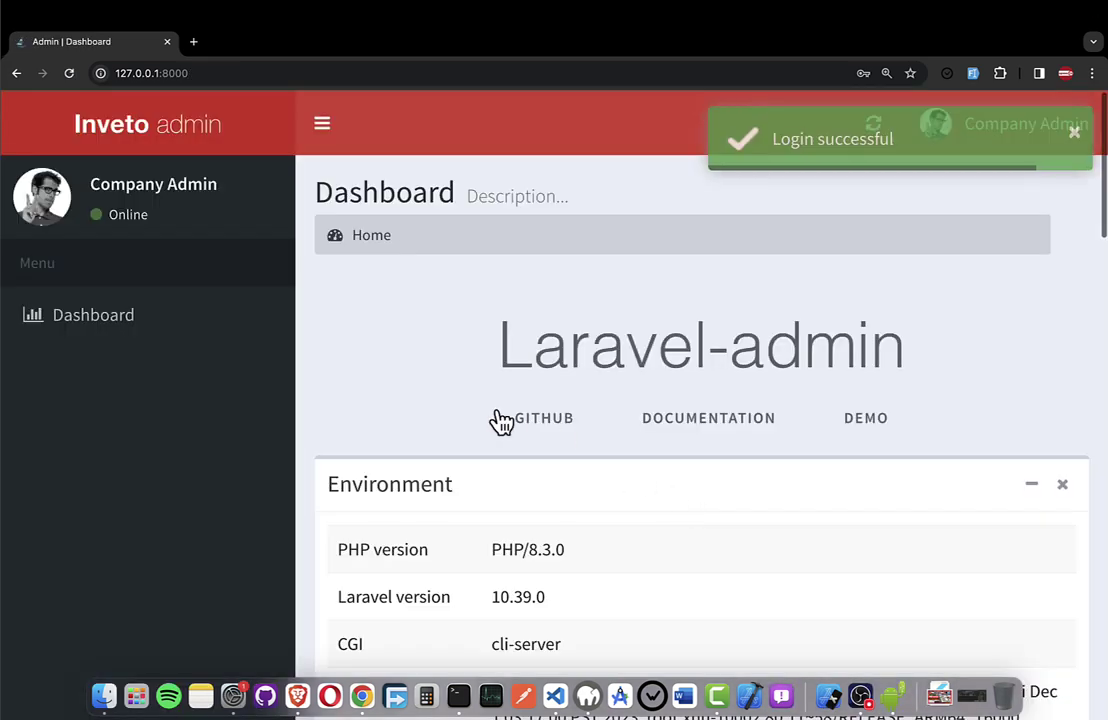
Reduce the Chrome page to 125% and compare the company admin's sidebar menu with the Administrator's in Brave
key(super+minus)
key(super+minus)
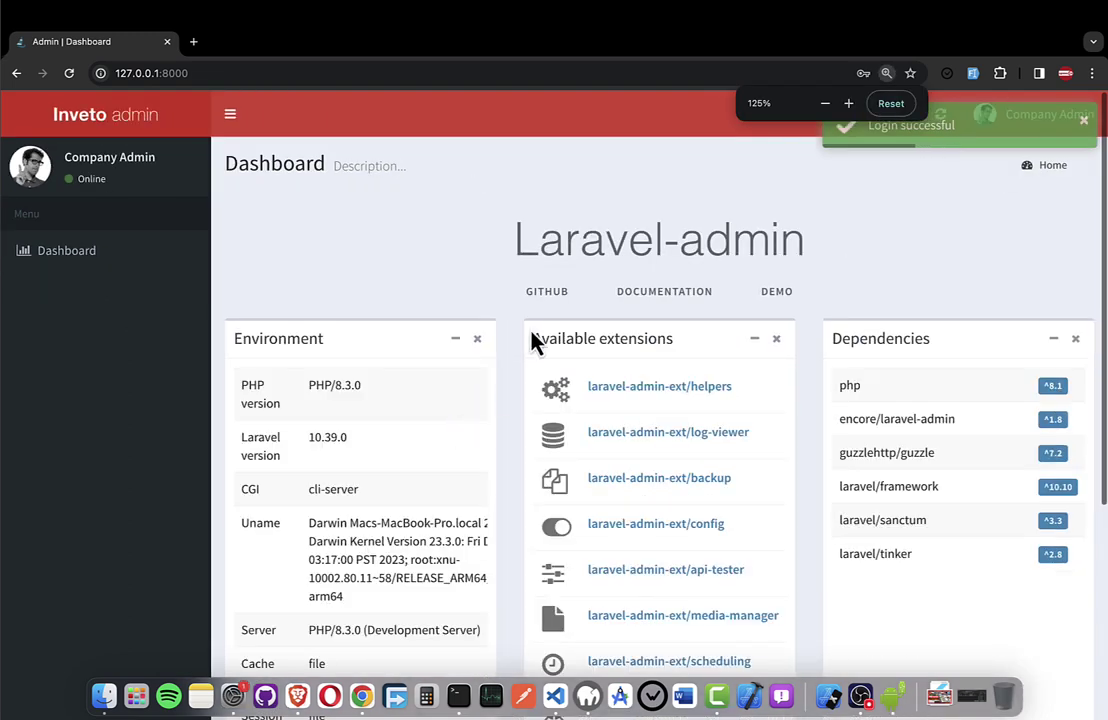
click(153, 260)
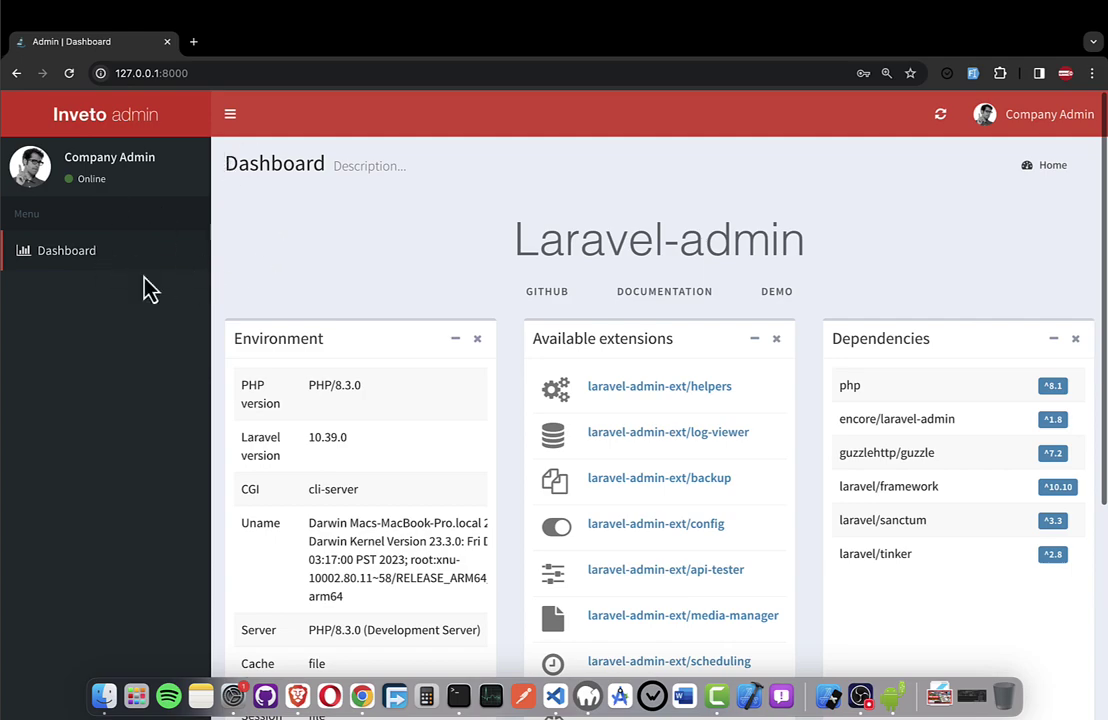
key(ctrl+Up)
click(292, 272)
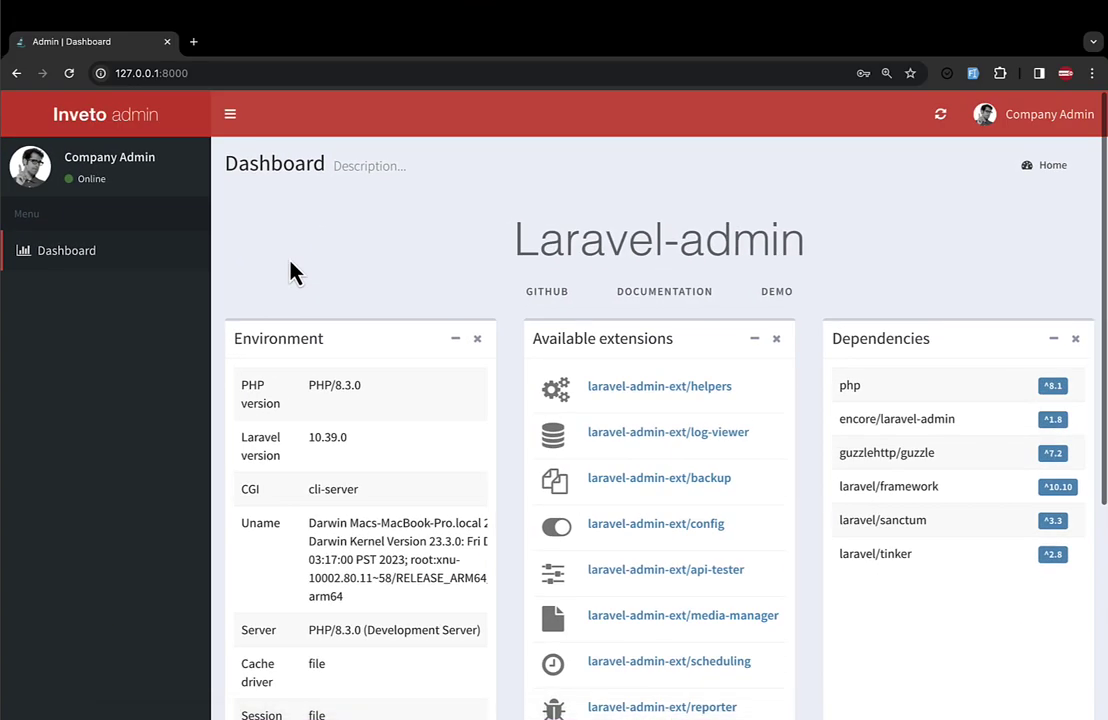
key(ctrl+Left)
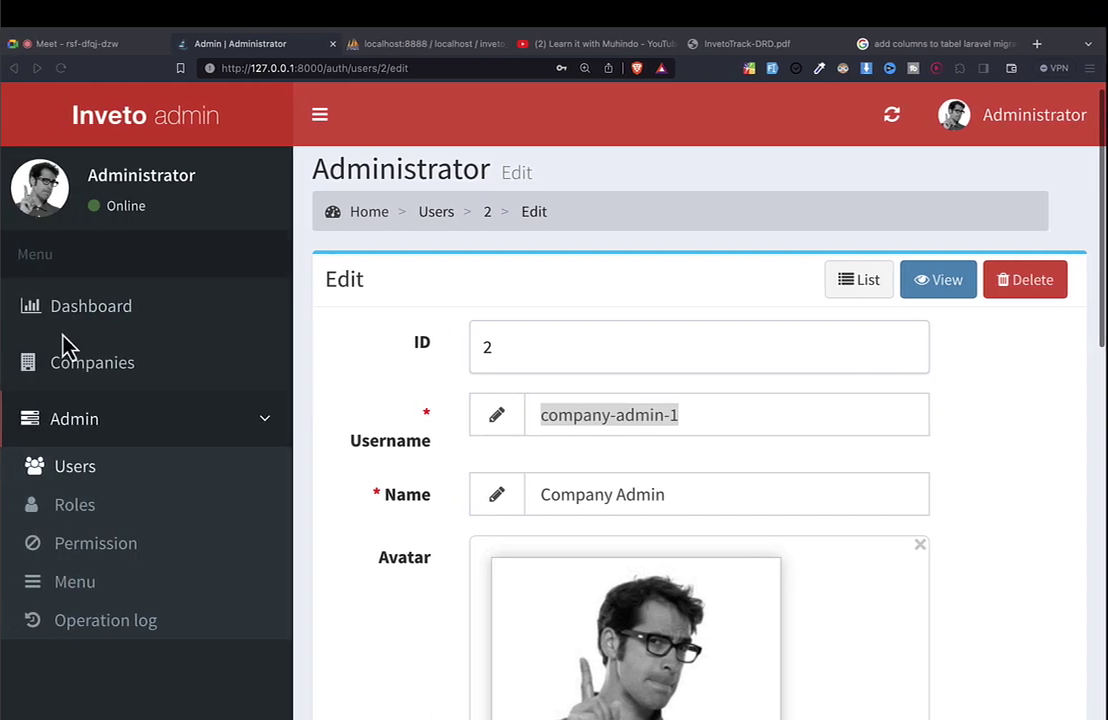
key(ctrl+Right)
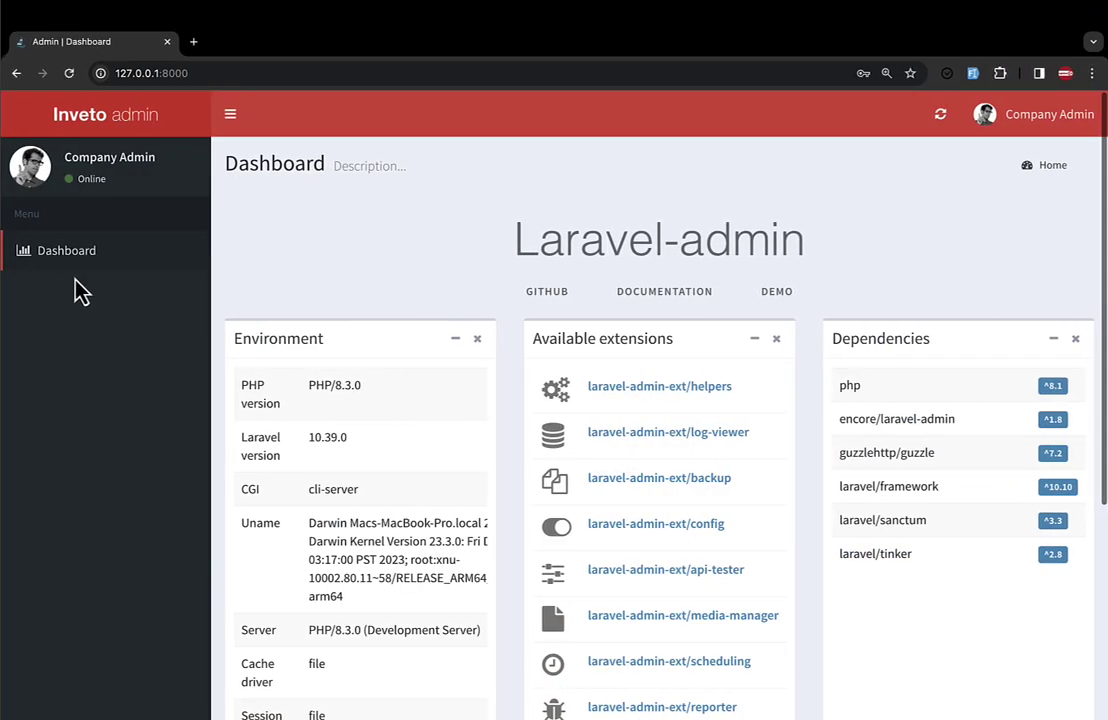
key(ctrl+Left)
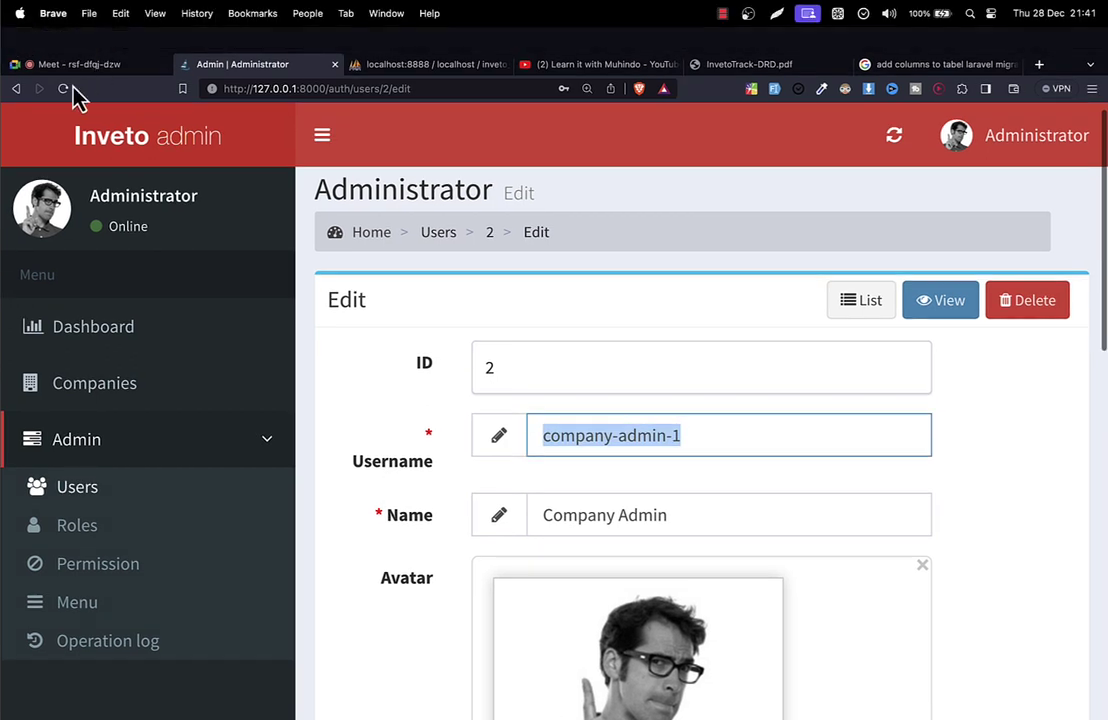
Reload the admin page in Brave and view the list of roles
click(63, 67)
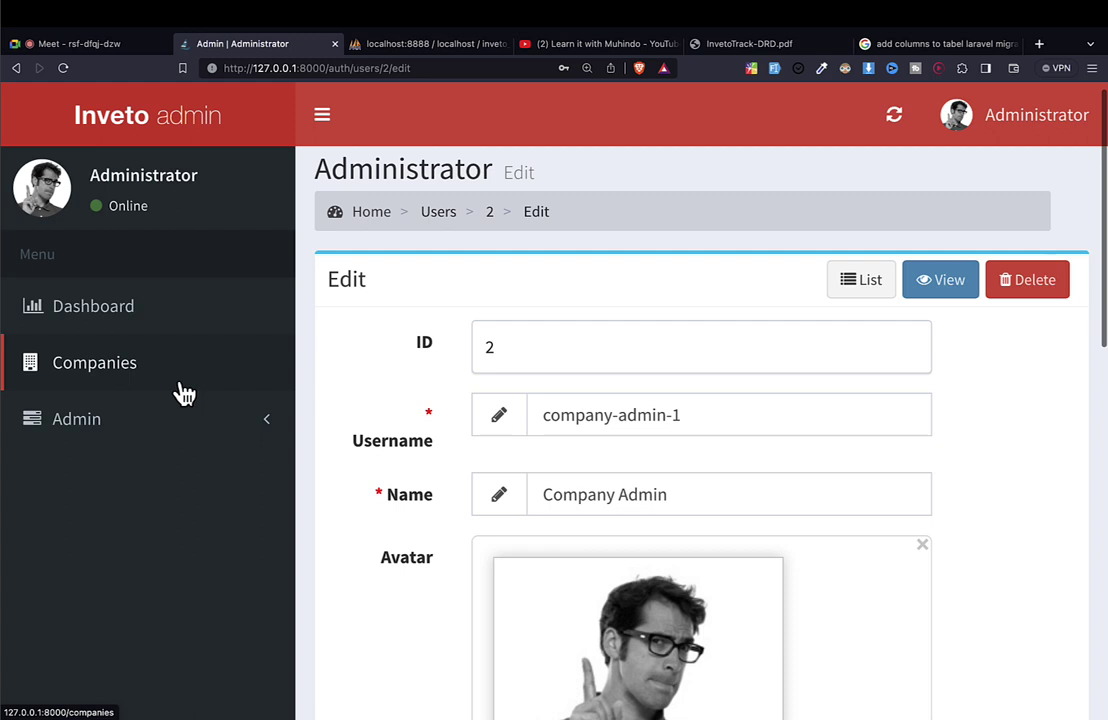
click(160, 428)
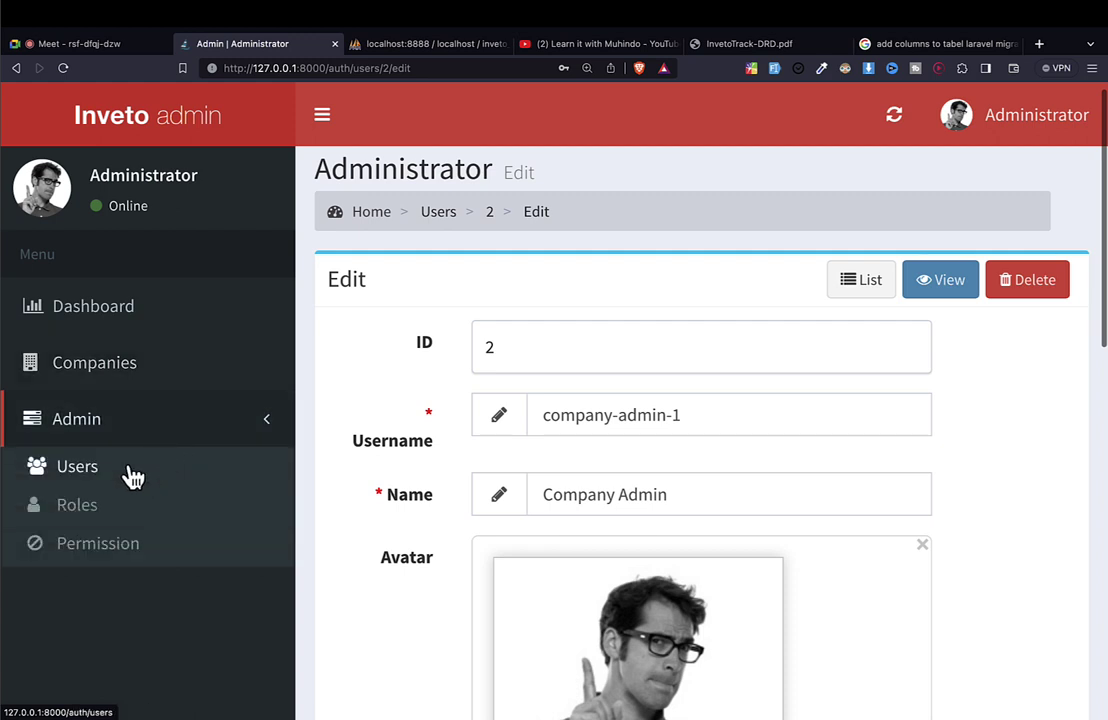
click(92, 506)
scroll(804, 440, down, 2)
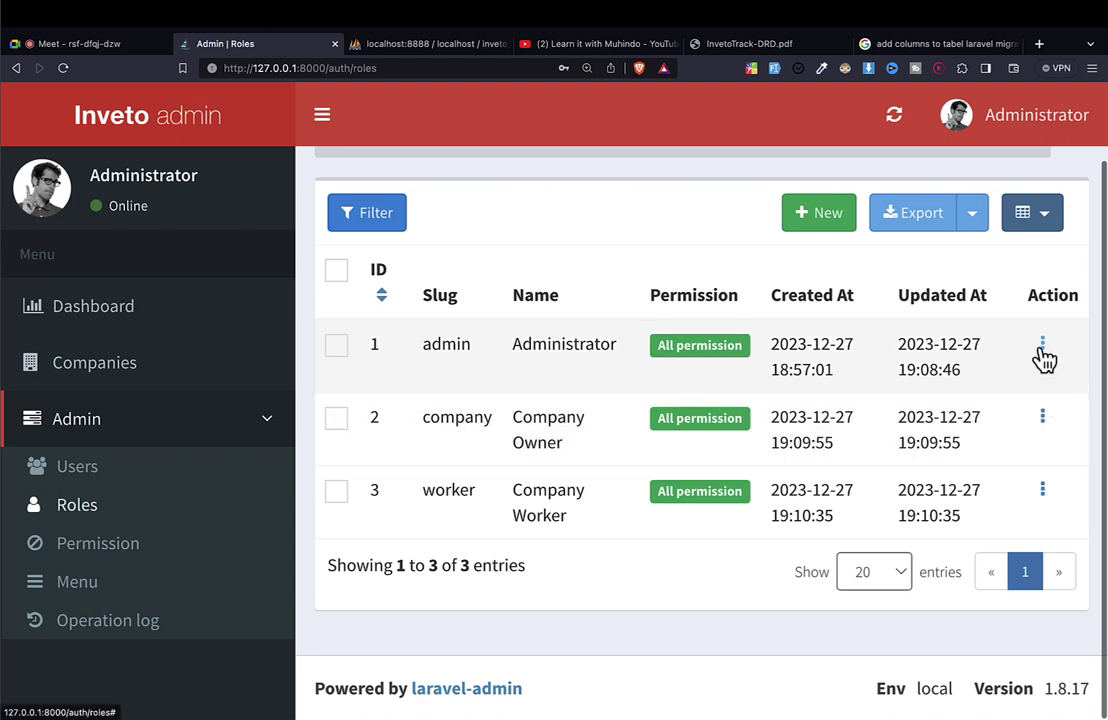
Open the Dashboard menu entry for editing, examine its Roles field, and return to the menu list
click(92, 586)
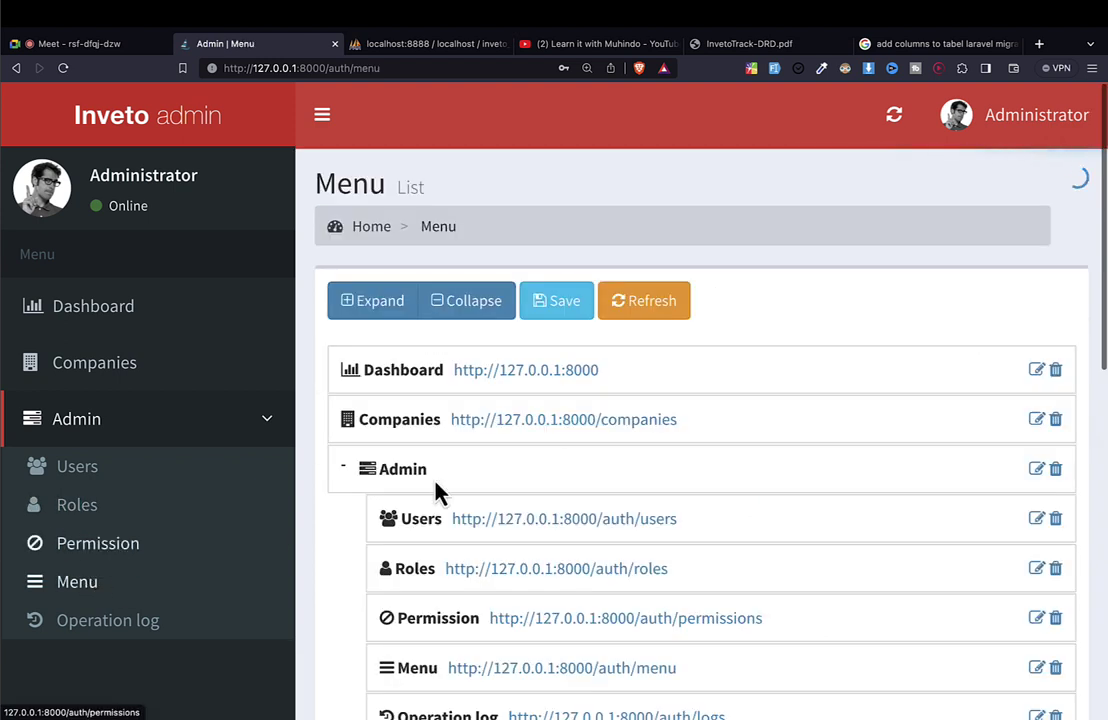
scroll(1000, 380, down, 1)
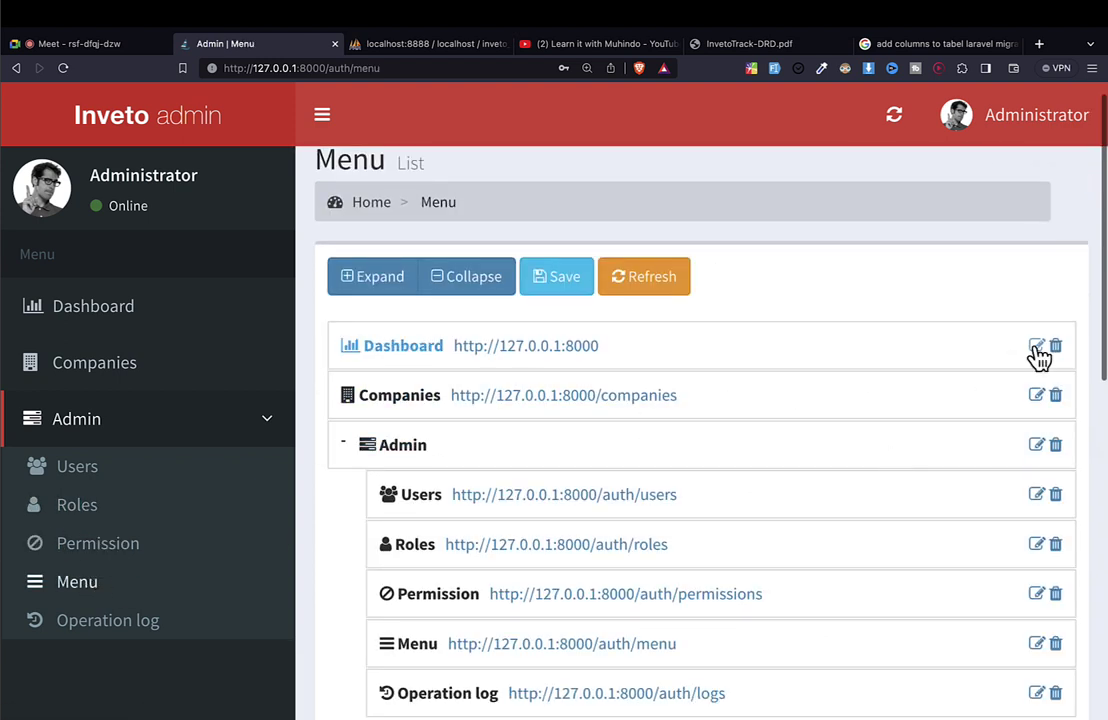
click(1036, 346)
scroll(448, 388, down, 5)
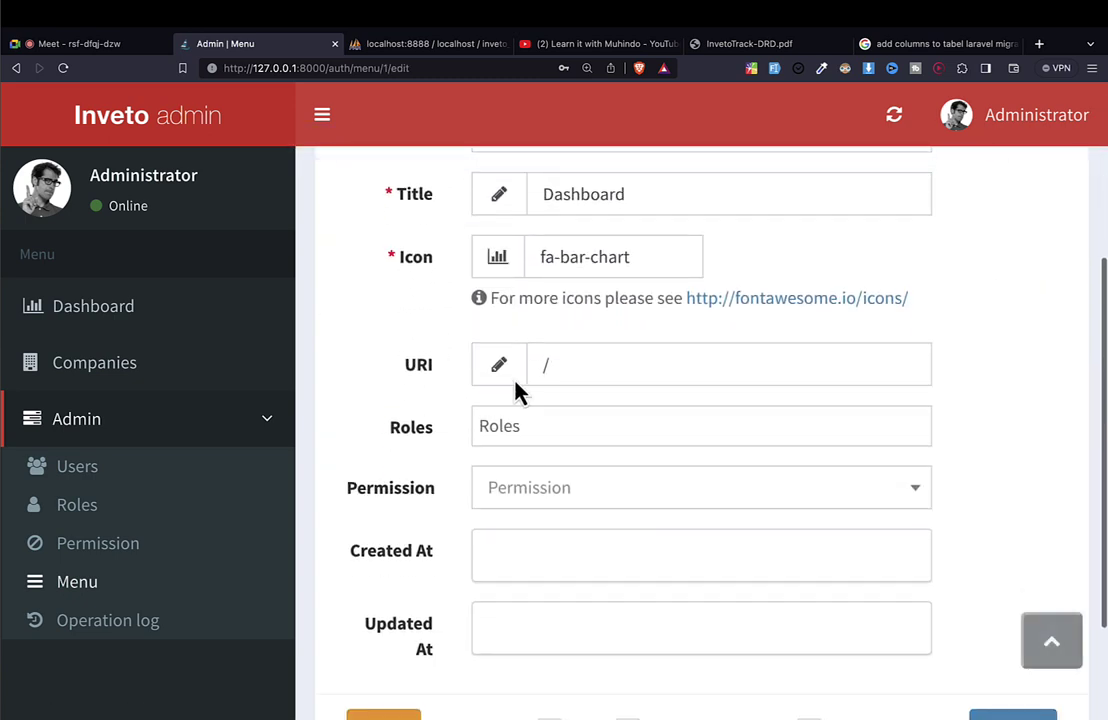
drag(398, 453, 452, 425)
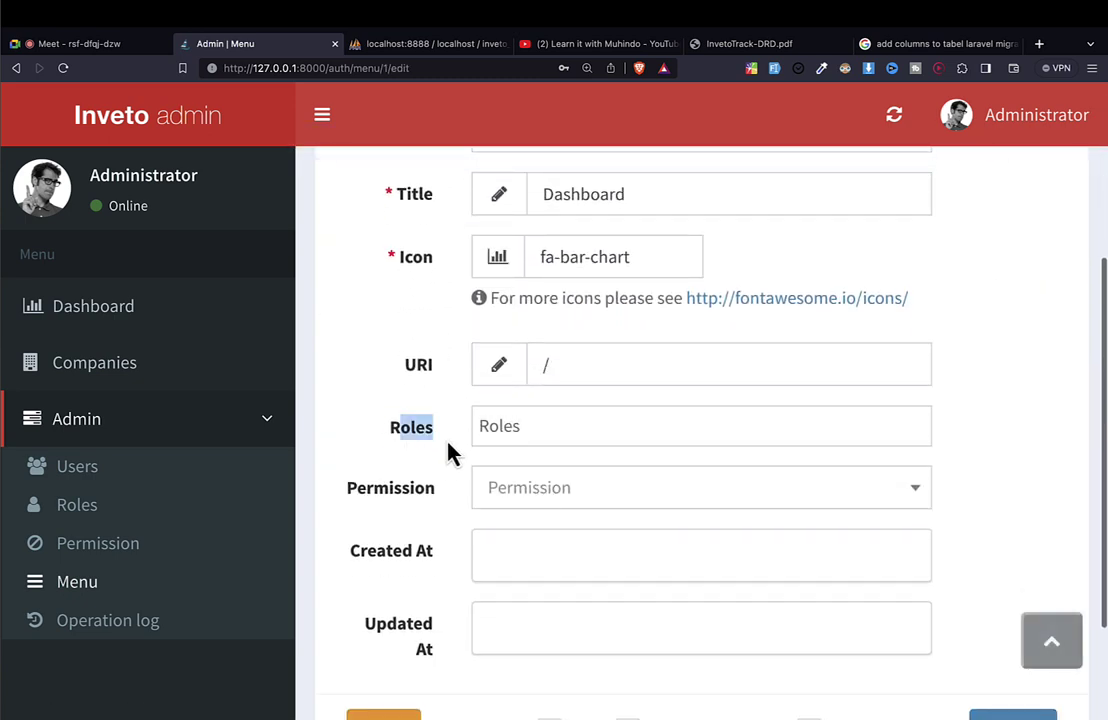
key(super+bracketleft)
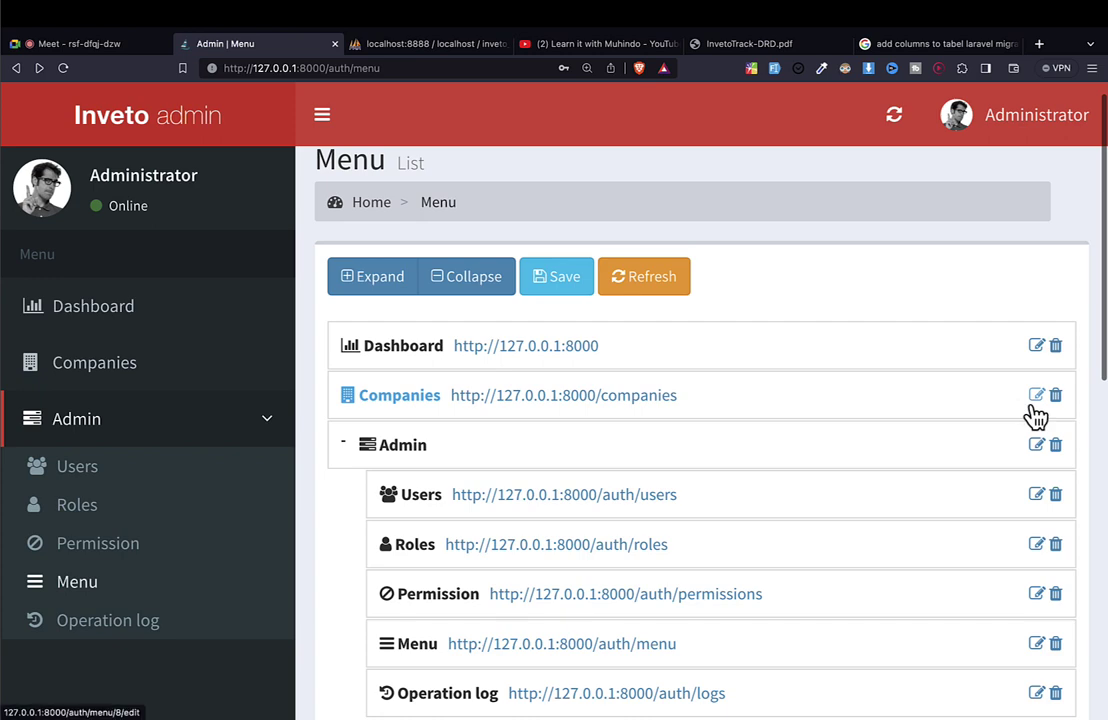
Open the Companies menu entry for editing, check its assigned roles, and return to the menu list
click(1036, 396)
scroll(400, 400, down, 1)
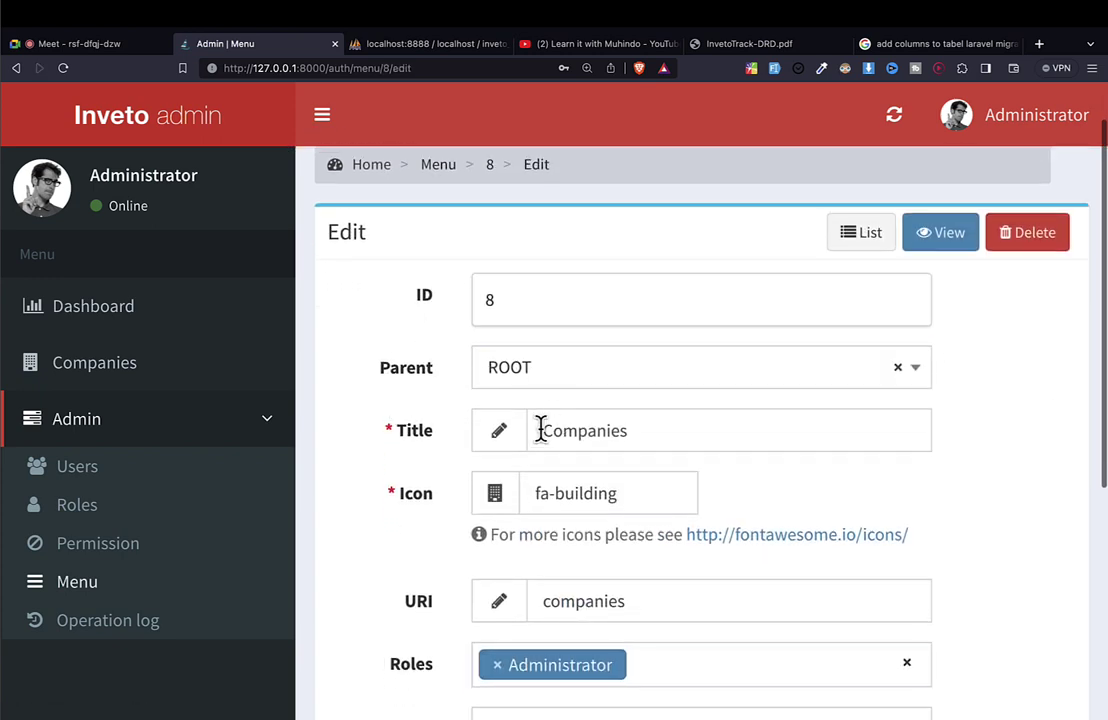
scroll(495, 539, down, 1)
scroll(519, 612, up, 1)
scroll(519, 612, left, 5)
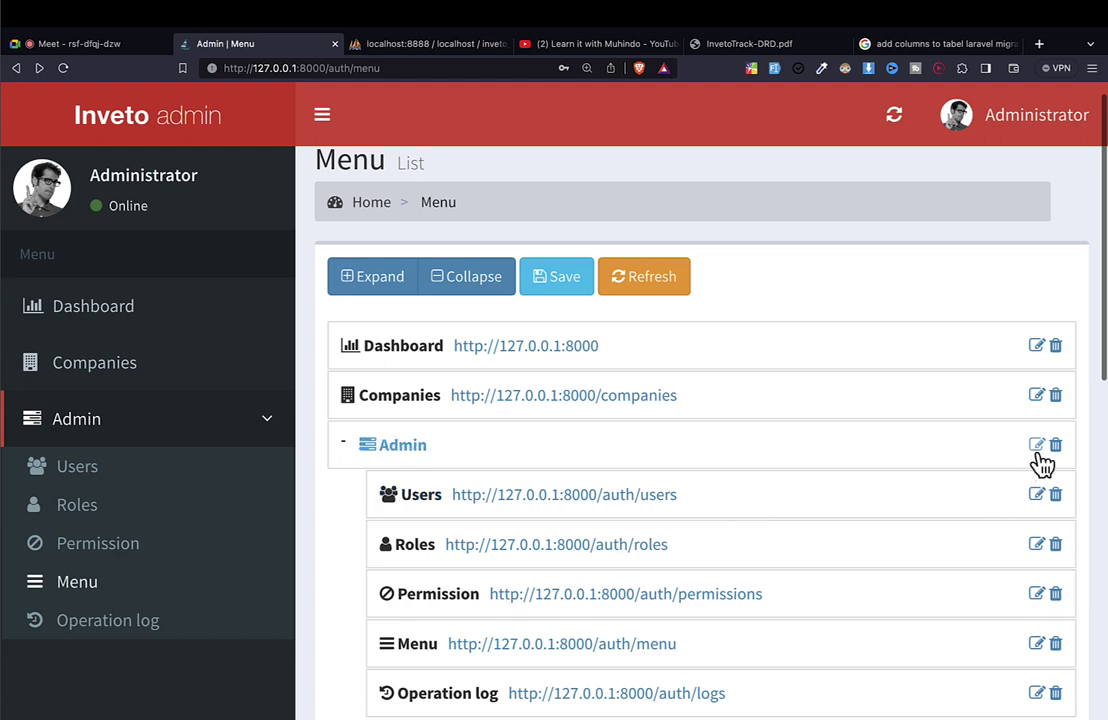
Open the Admin menu entry for editing, check its assigned roles, and return to the menu list
click(1037, 446)
scroll(629, 520, down, 3)
scroll(627, 515, down, 1)
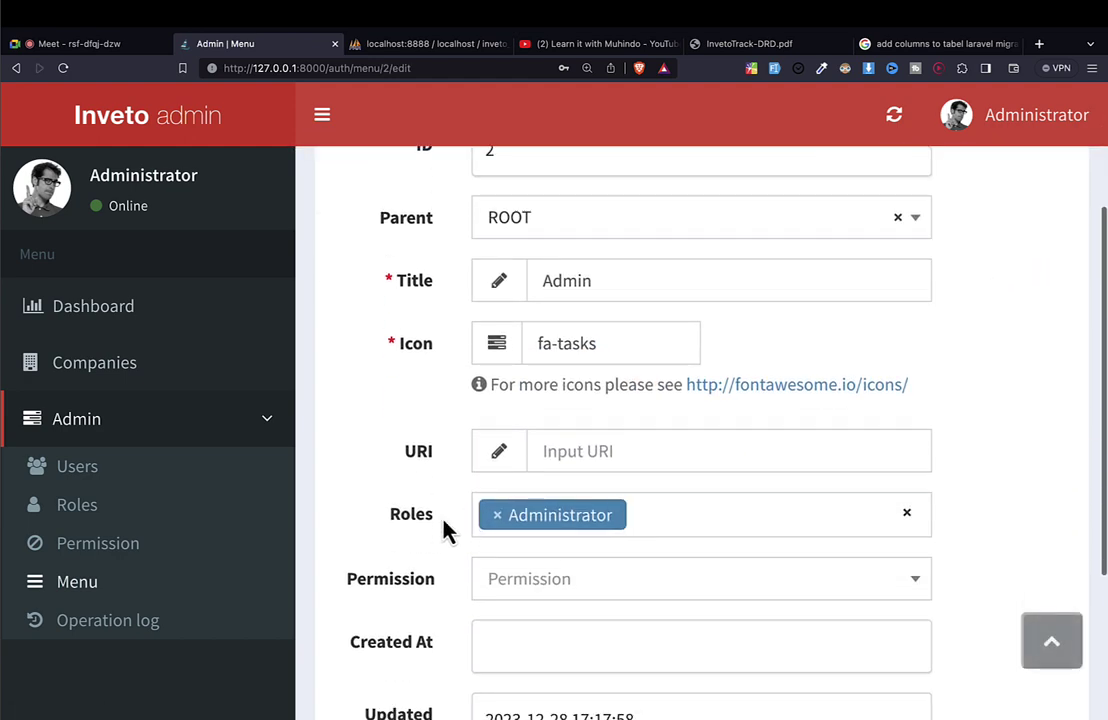
scroll(470, 525, left, 5)
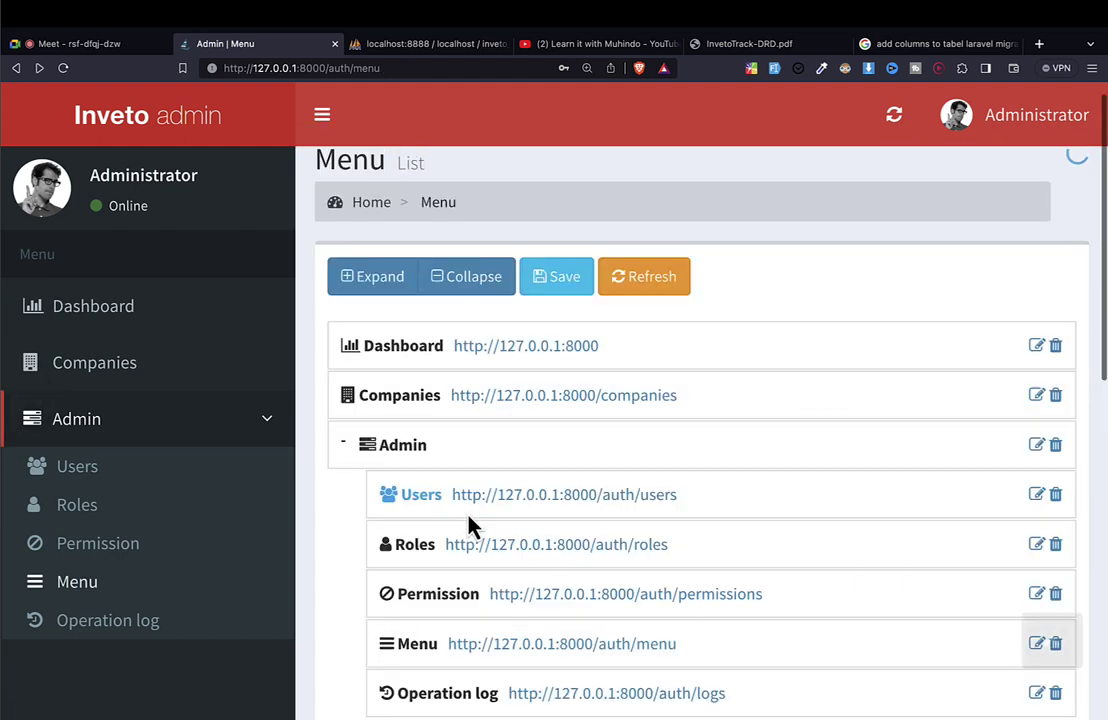
Switch to Chrome, reload the company admin's site, and look over the Dashboard page and available menu entries
key(ctrl+Right)
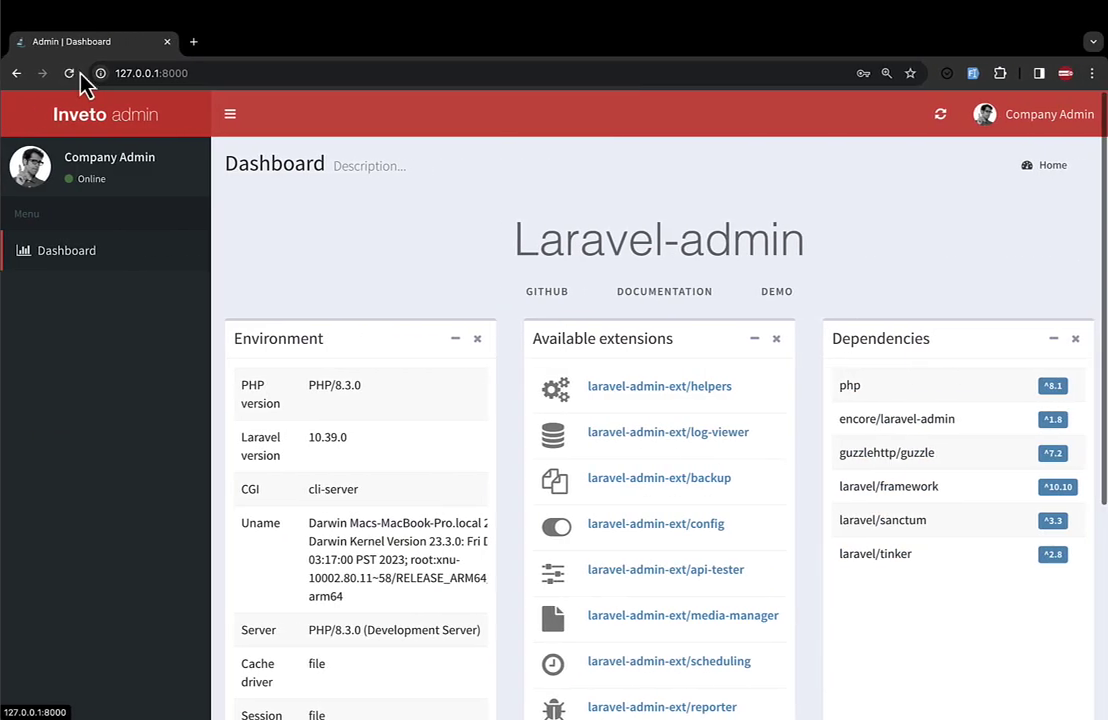
click(74, 73)
scroll(252, 387, down, 5)
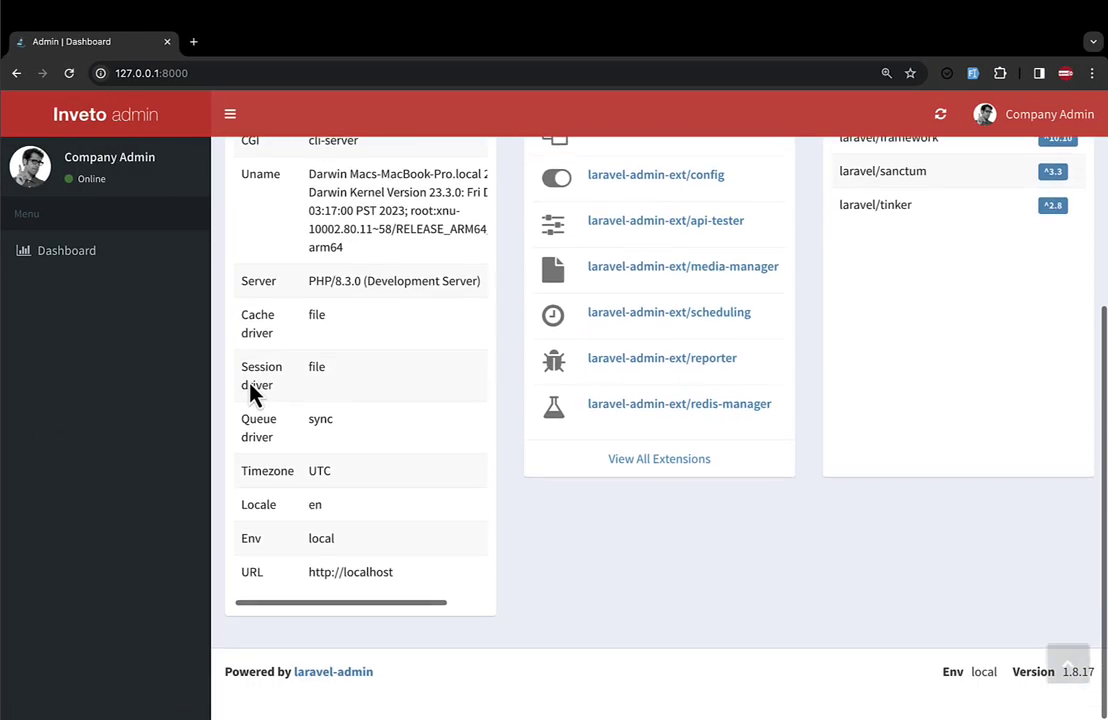
scroll(230, 370, up, 5)
click(55, 255)
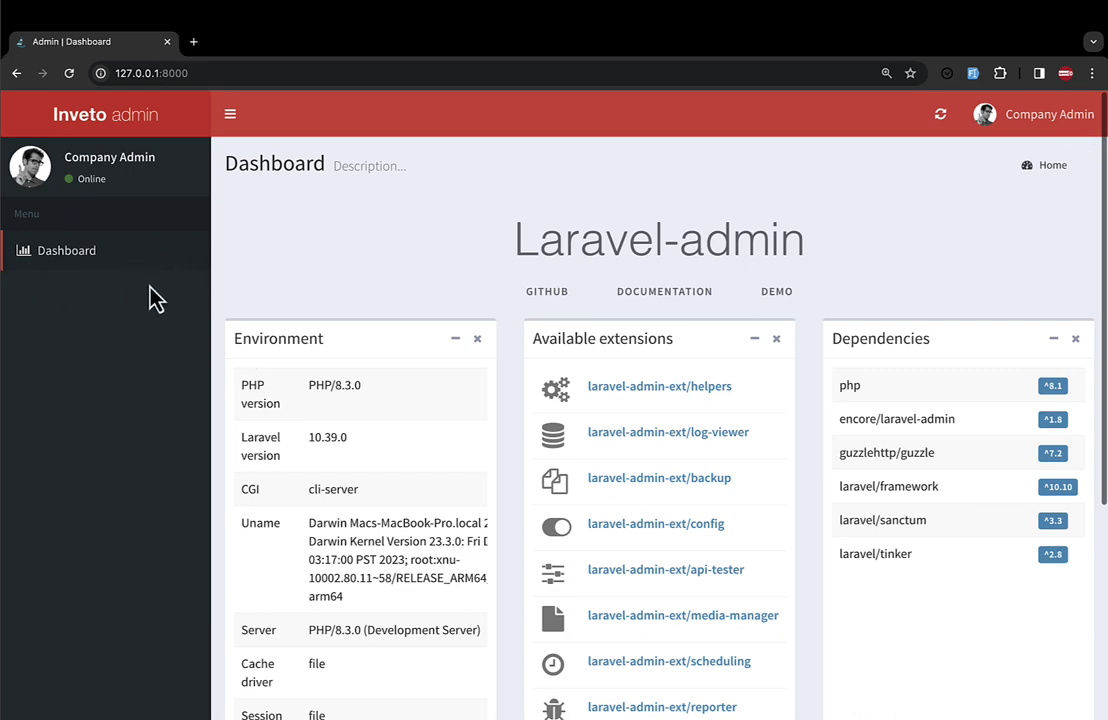
Switch to InvetoTrack-DRD.pdf in Brave and highlight all the fields of the stock_category table from its title to company_id
key(ctrl+Right)
key(ctrl+Left)
key(ctrl+Left)
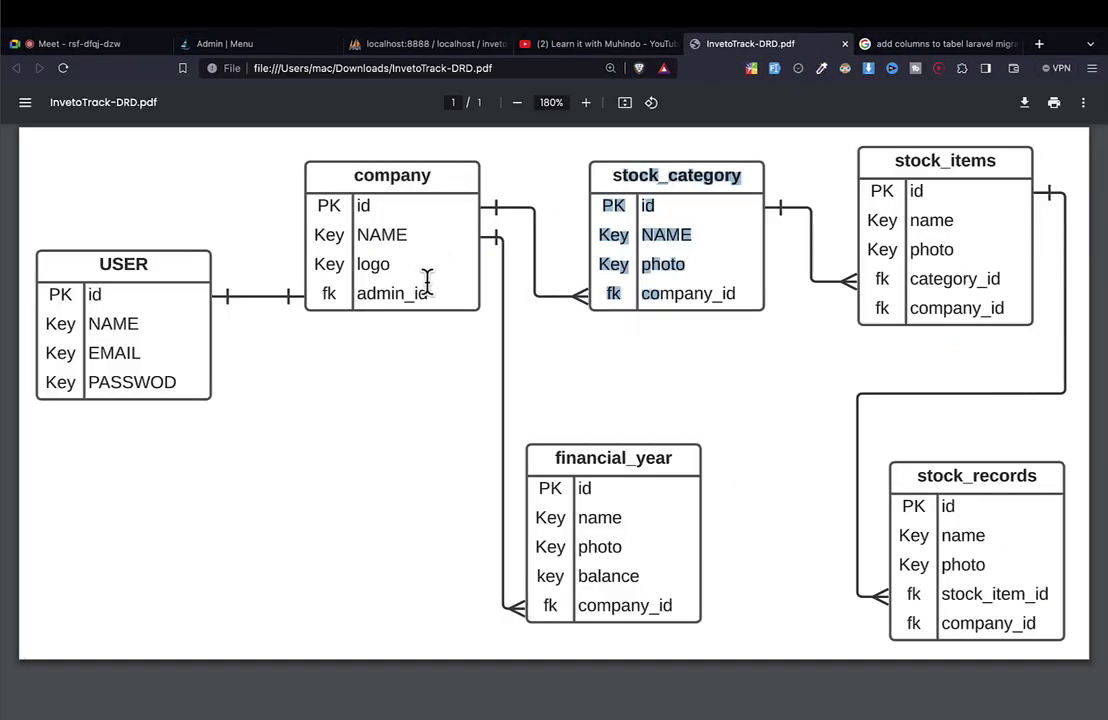
click(641, 206)
drag(618, 182, 728, 290)
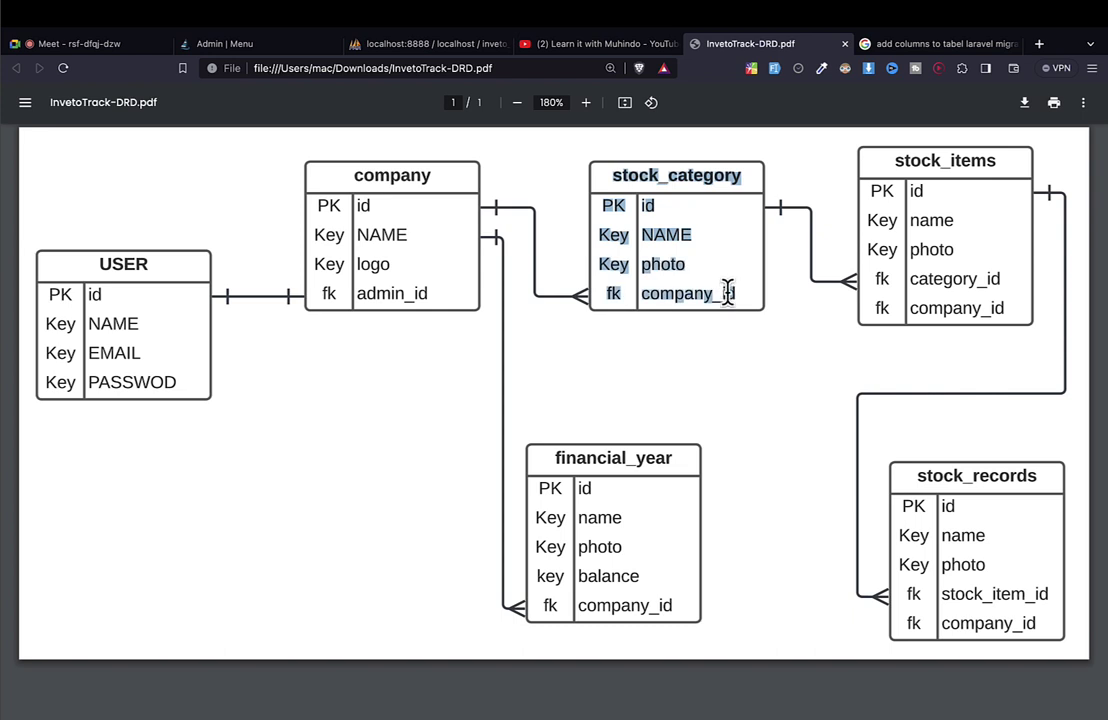